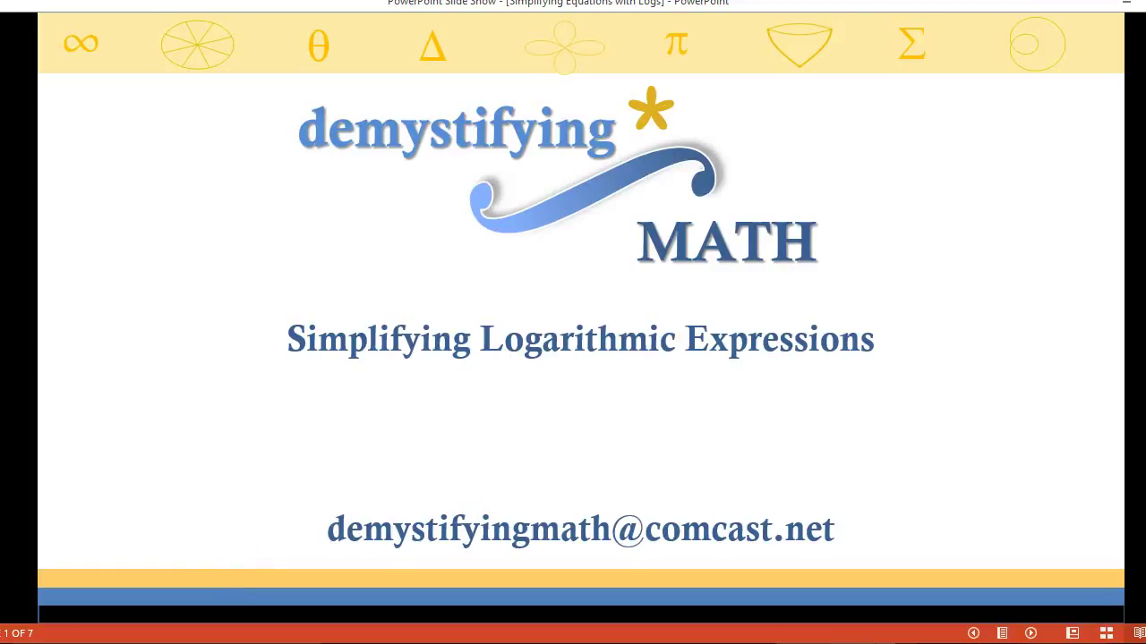
Advance the slide show to slide 2, 'Simplifying Logarithmic Expressions'
key("Right")
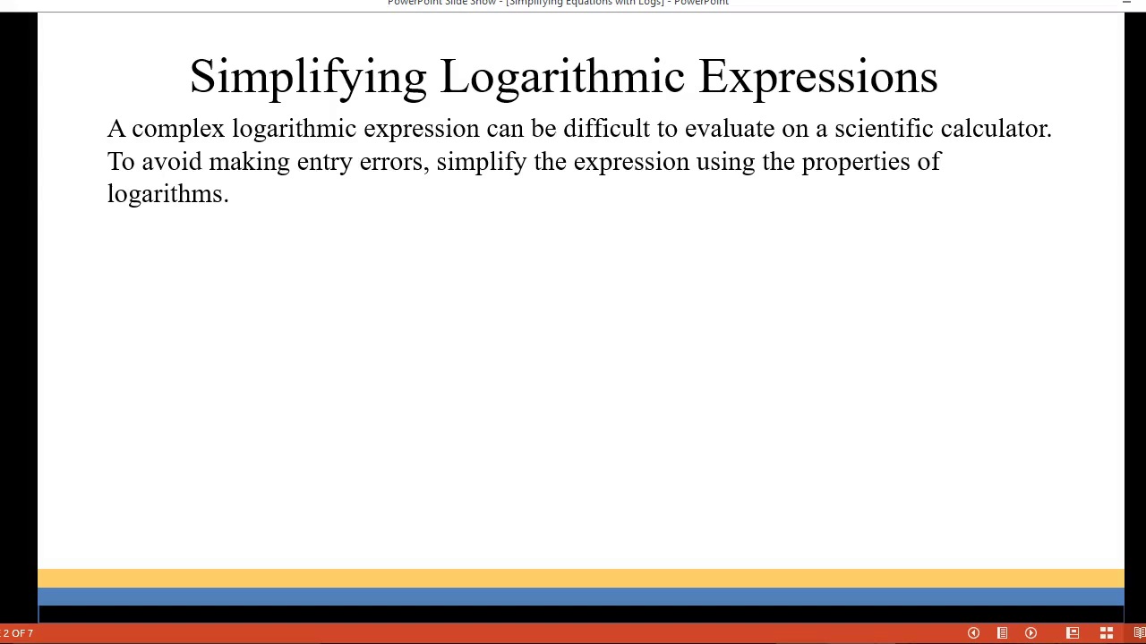
Build the Power, Product, Quotient and Change of Base rules on slide 2, then go to slide 3
key("Right")
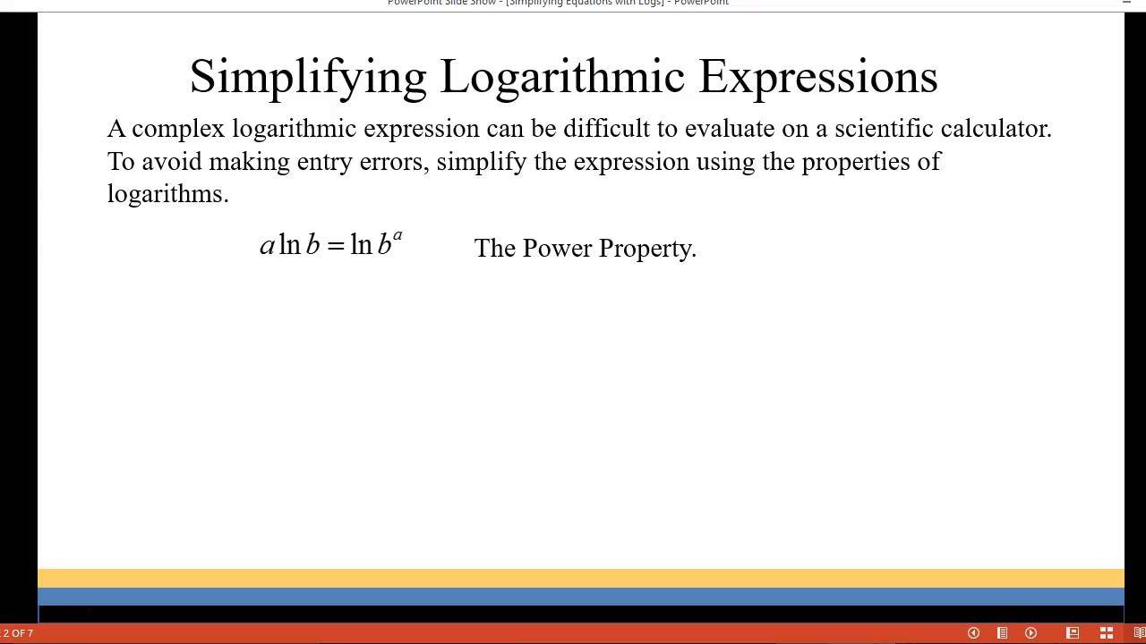
key("Right")
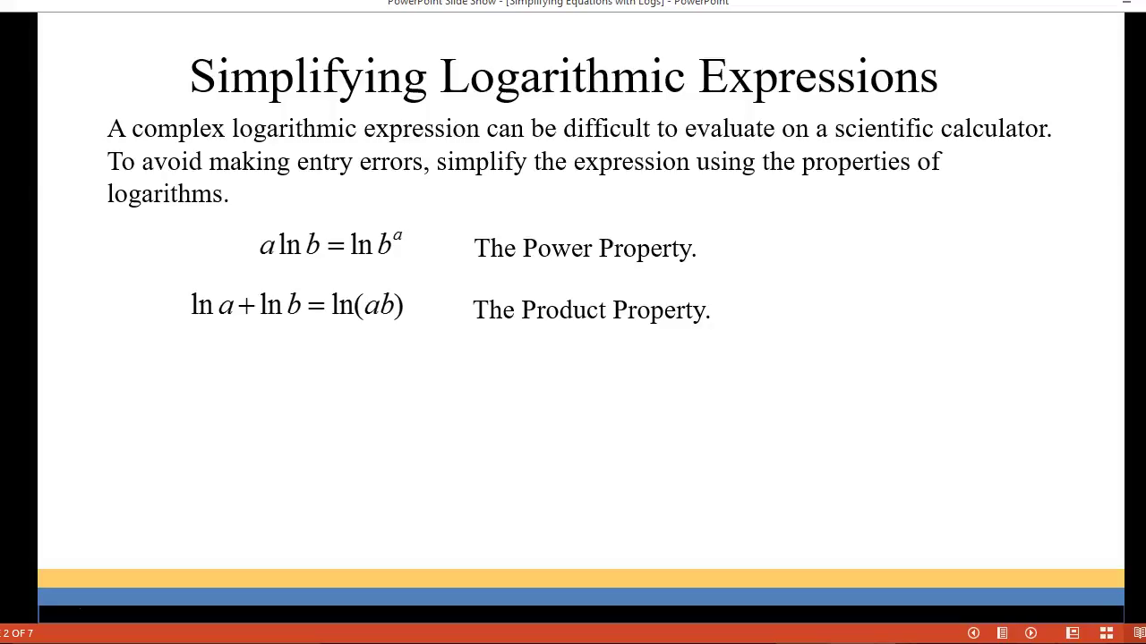
key("Right")
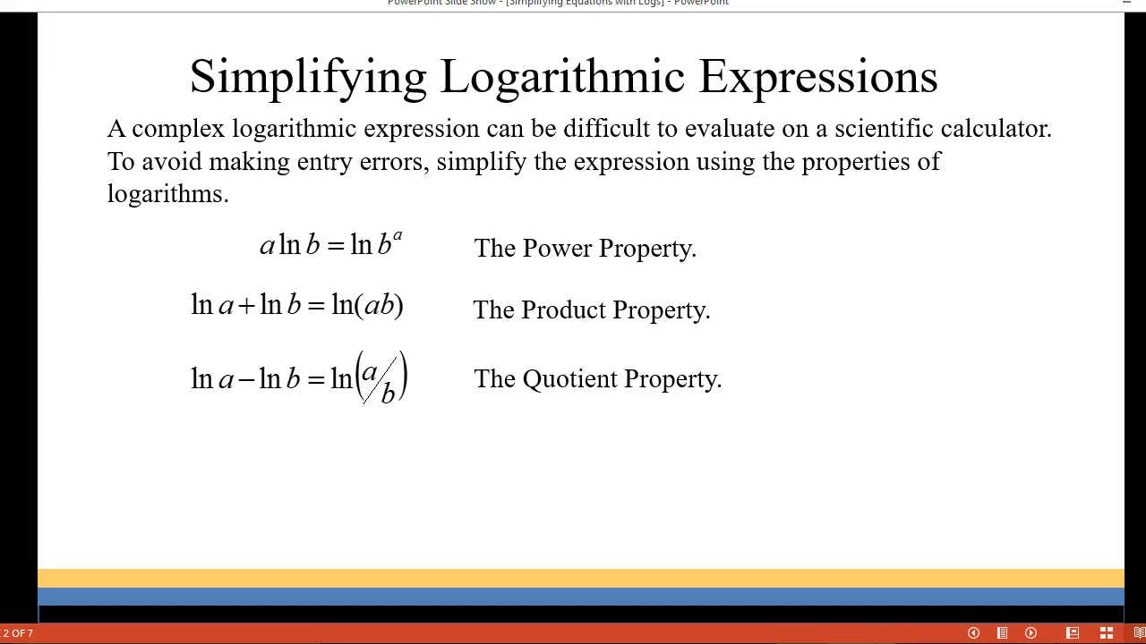
key("Right")
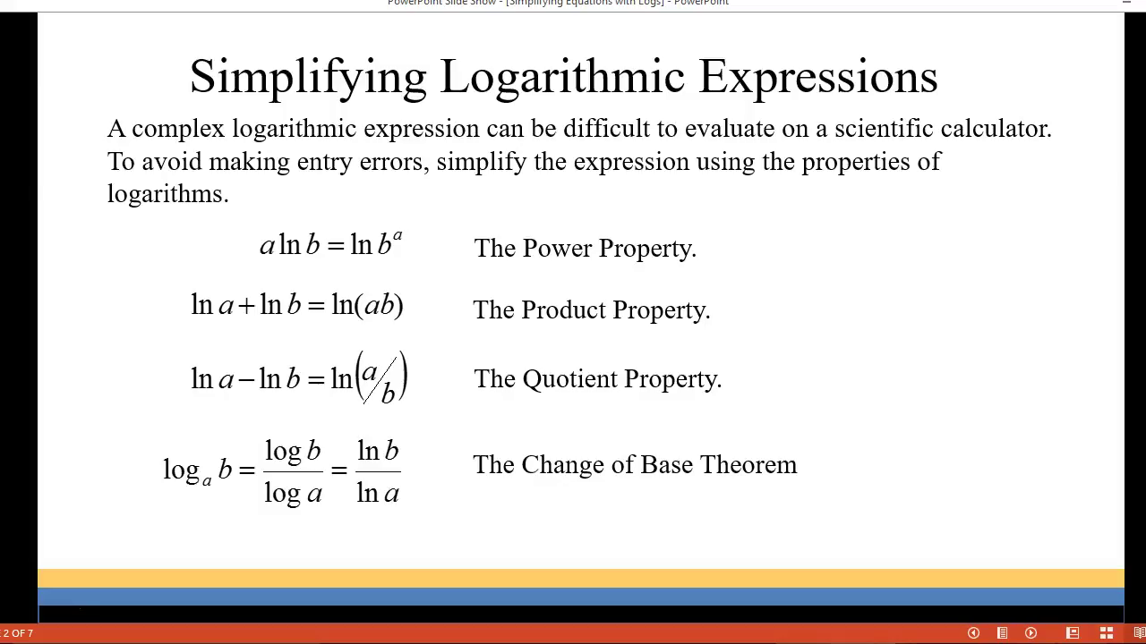
key("Right")
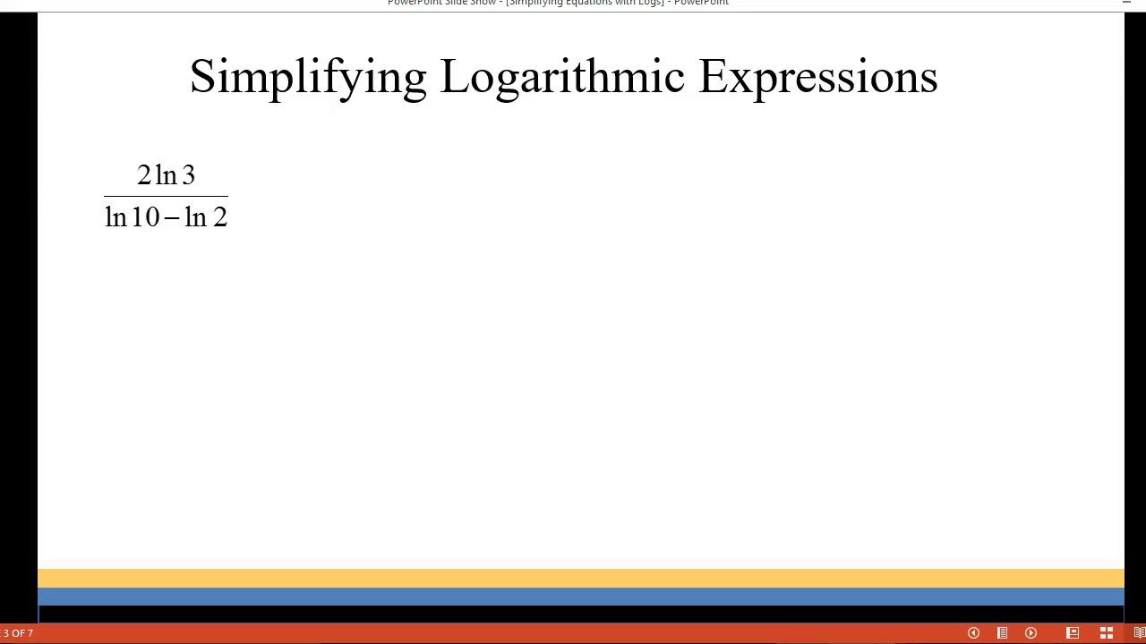
Play slide 3's builds from ln 3² over ln(10/2) to ln 9 / ln 5 ≈ 1.365
key("Right")
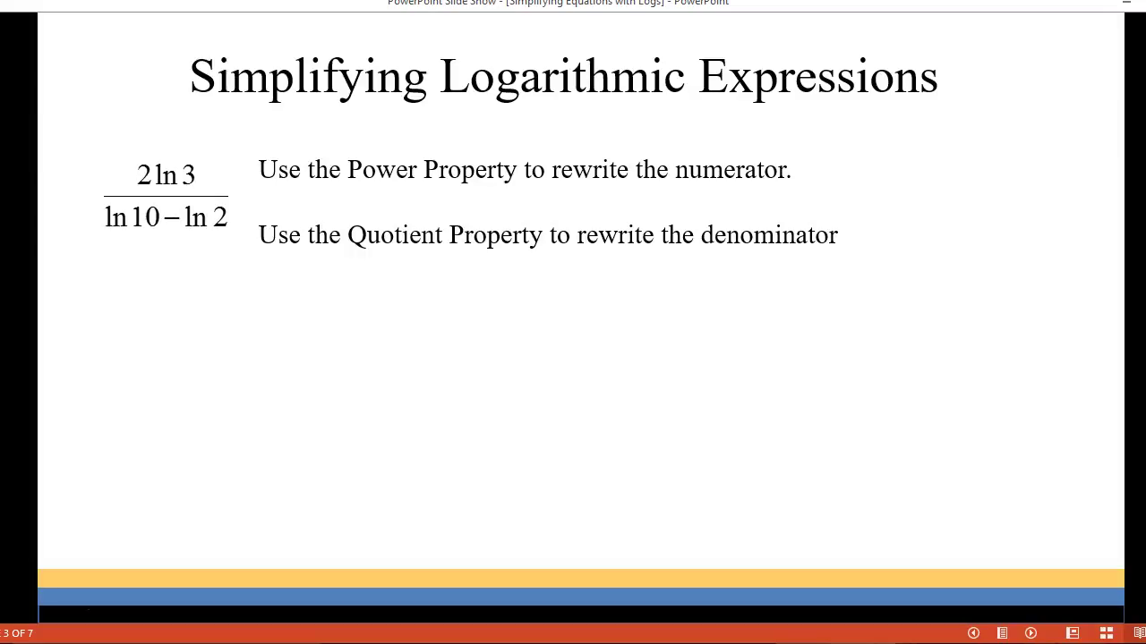
key("Right")
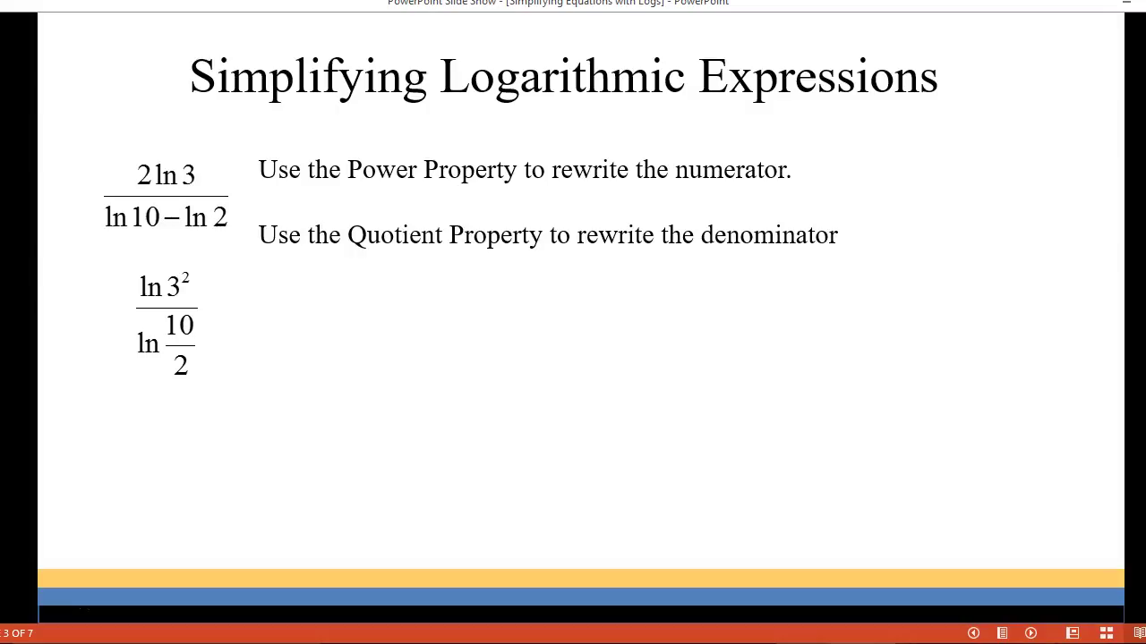
key("Right")
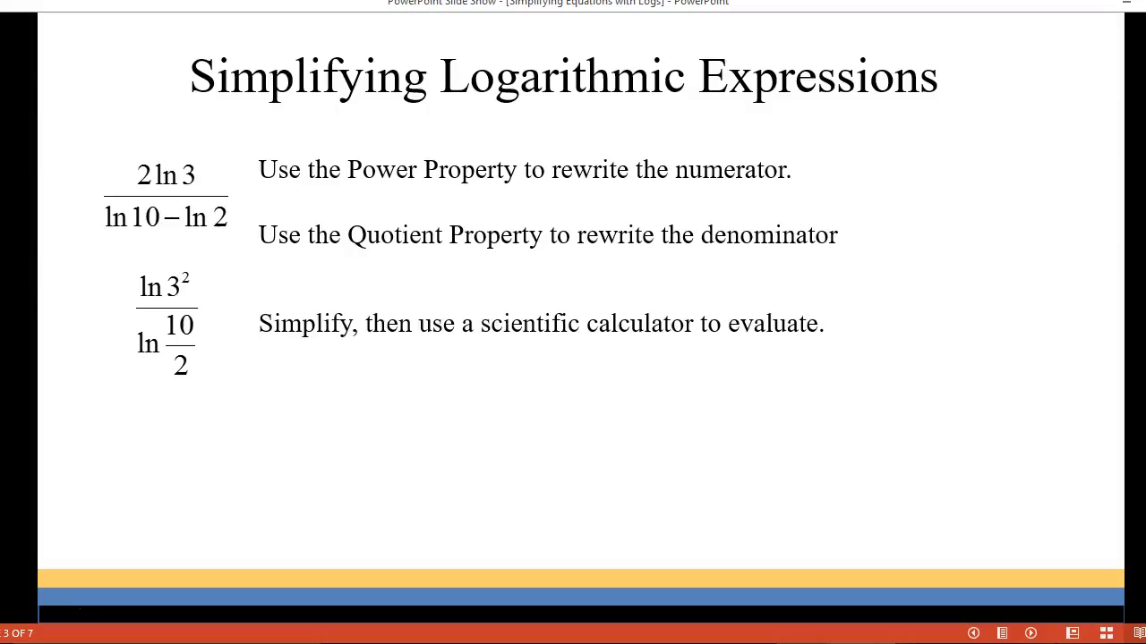
key("Right")
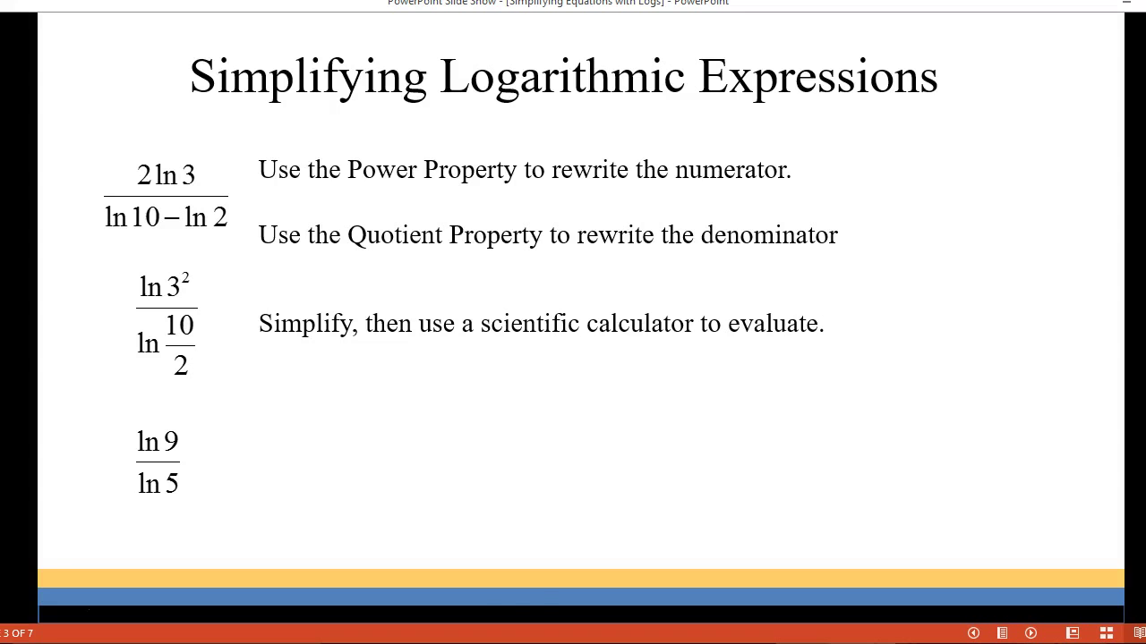
key("Right")
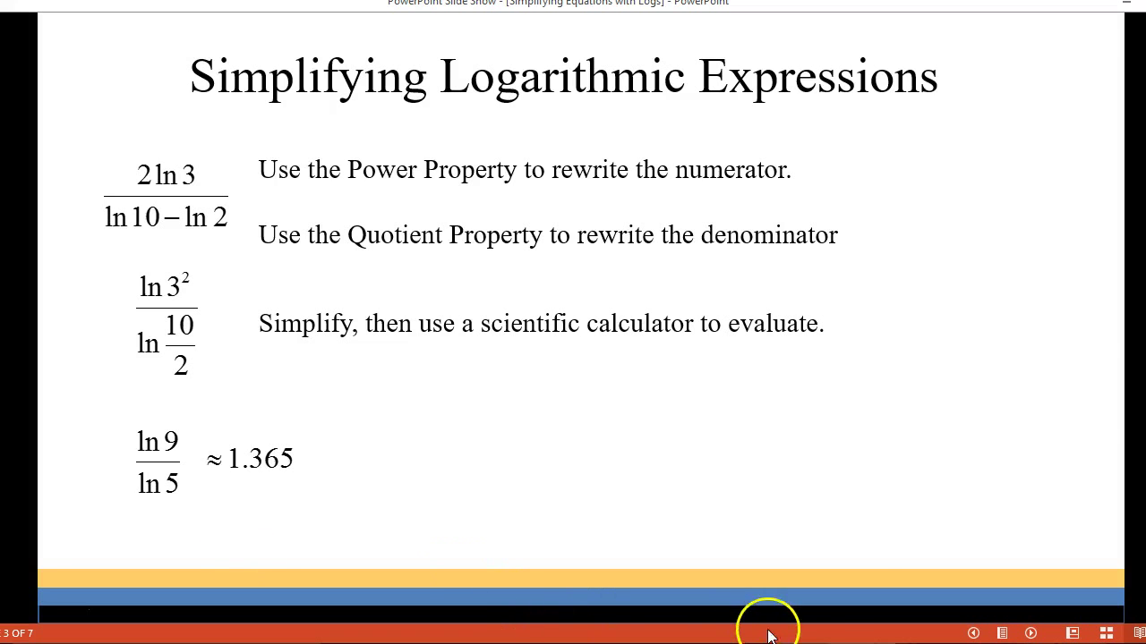
Compute ln(9)÷ln(5) = 1.365212389 on the TI-30XS emulator, then return to the slide
left_click(954, 641)
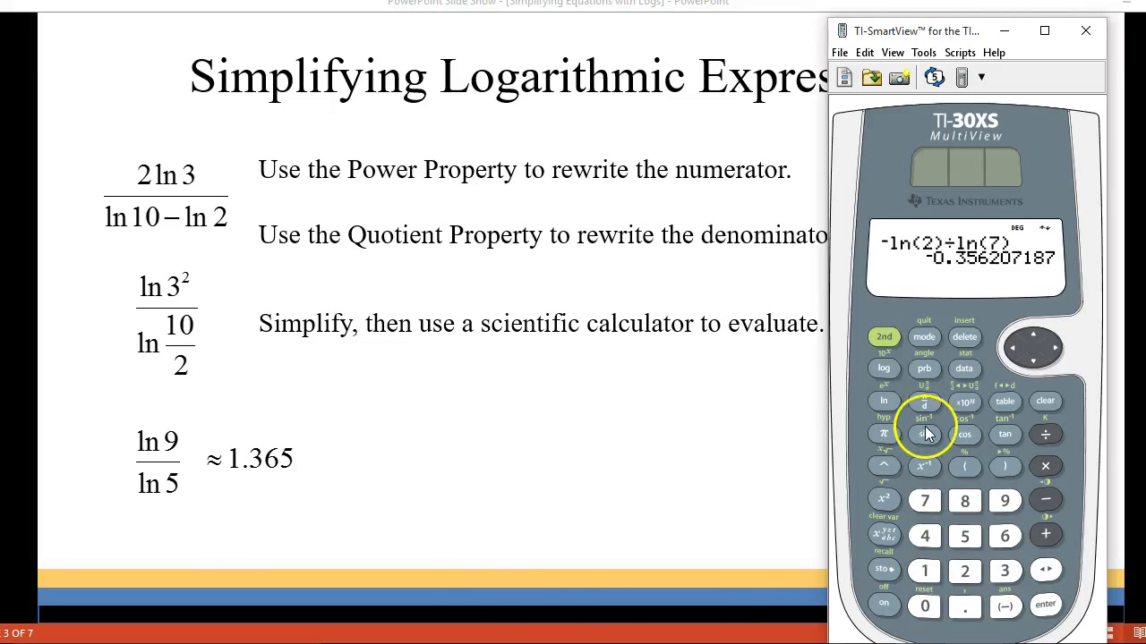
left_click(1048, 402)
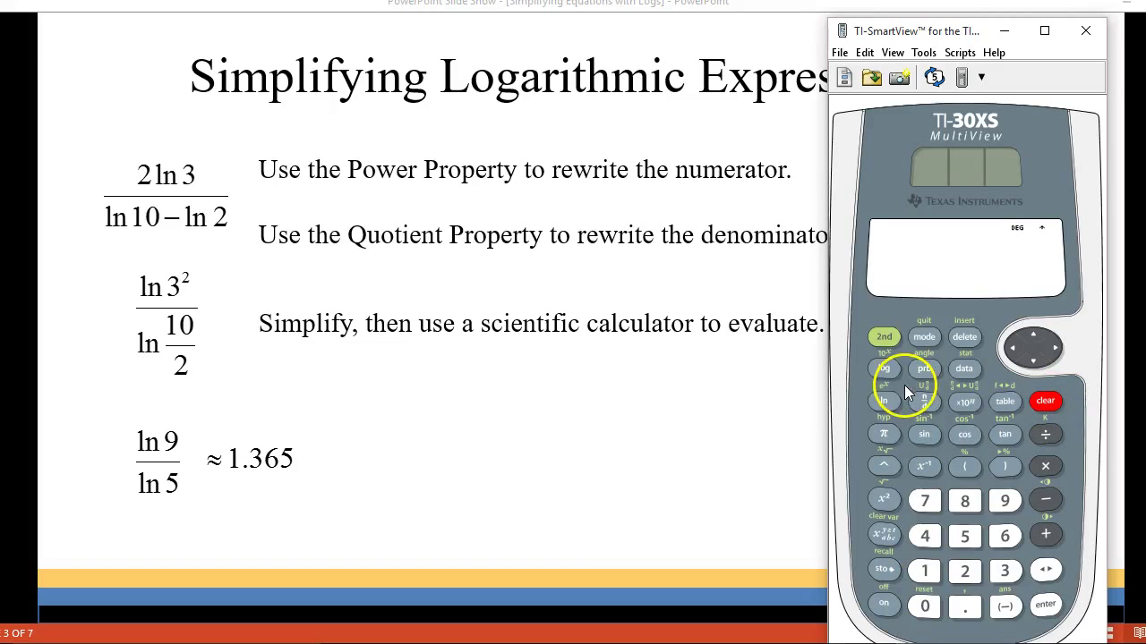
left_click(873, 401)
left_click(1003, 505)
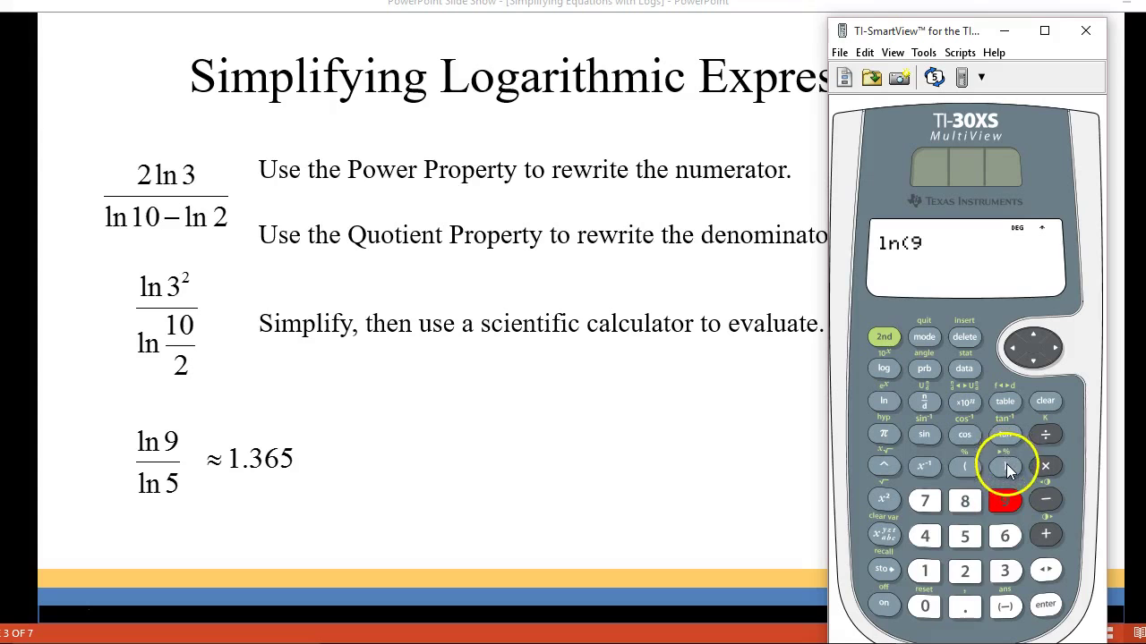
left_click(1006, 464)
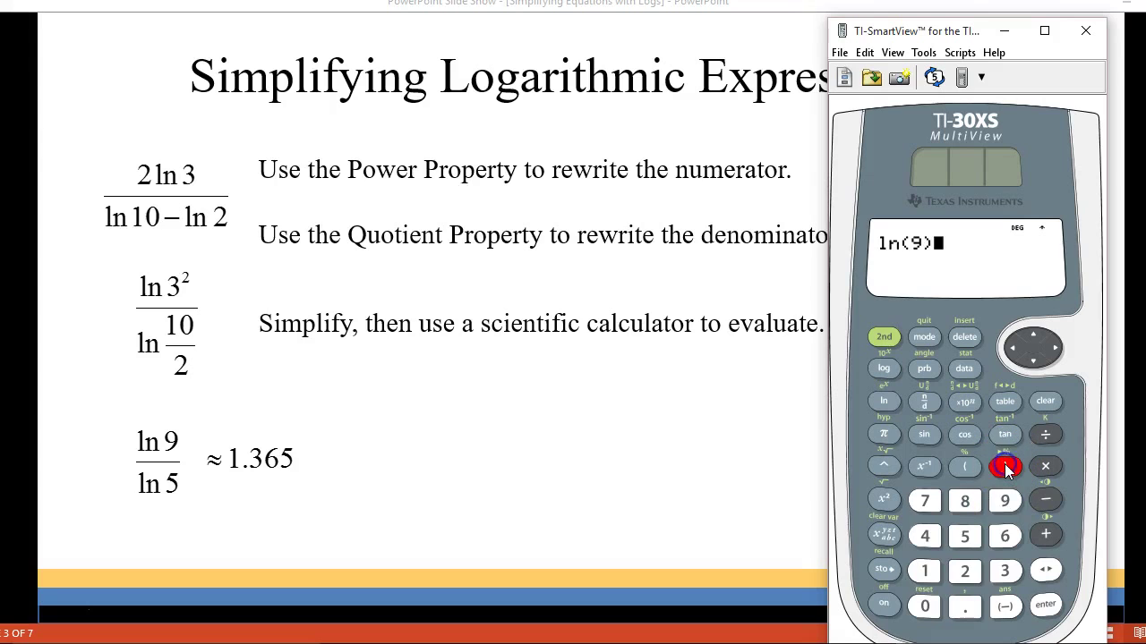
left_click(1042, 436)
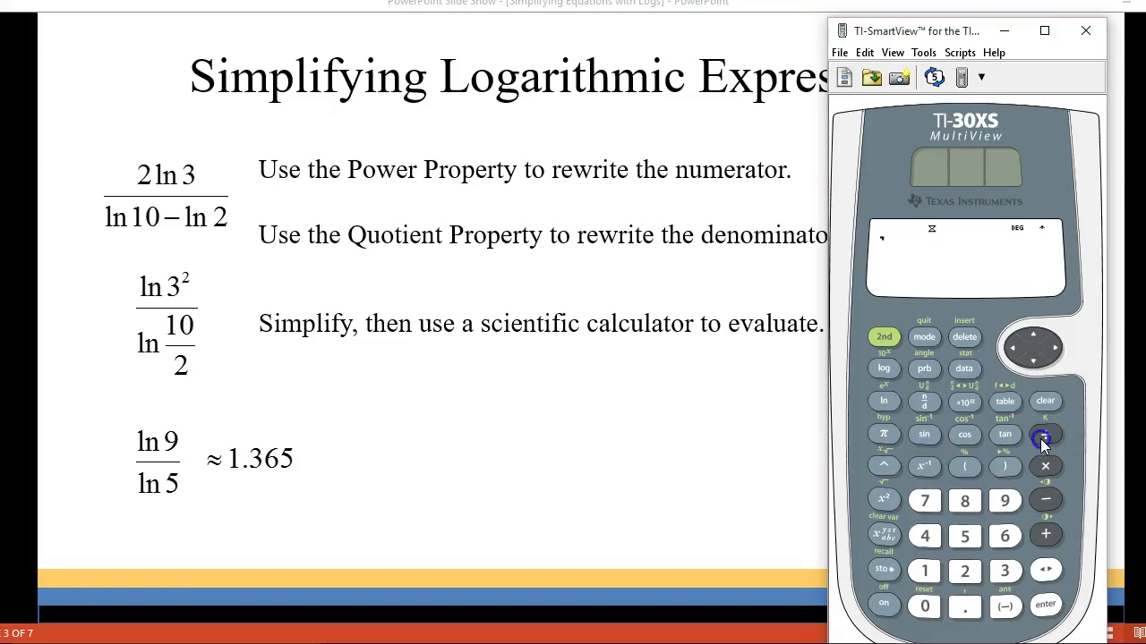
left_click(882, 409)
left_click(965, 535)
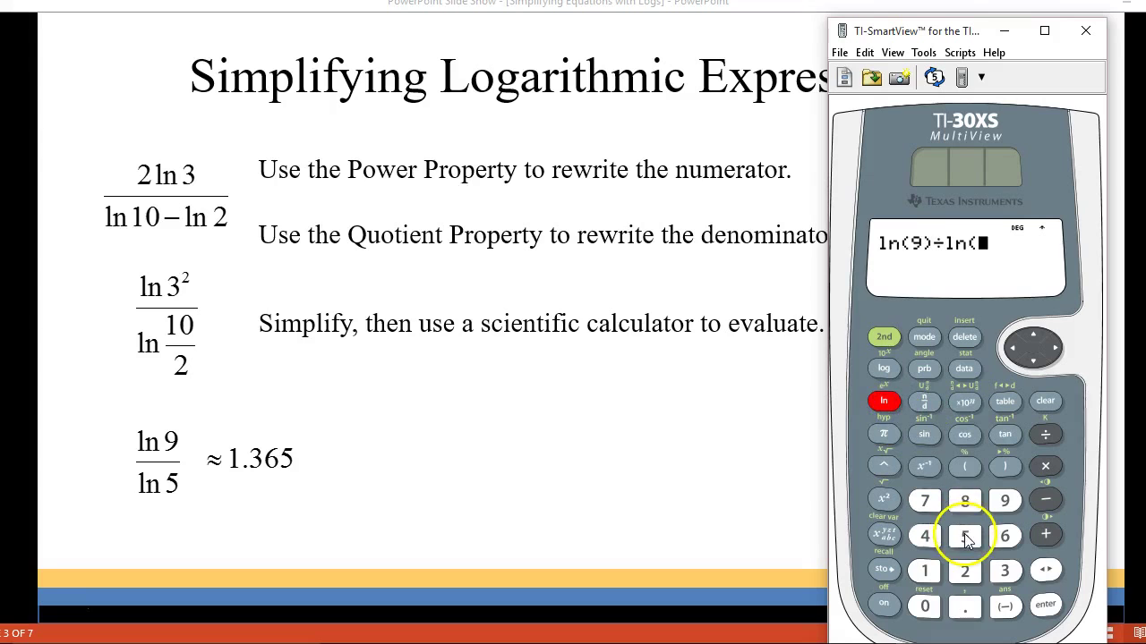
left_click(1003, 468)
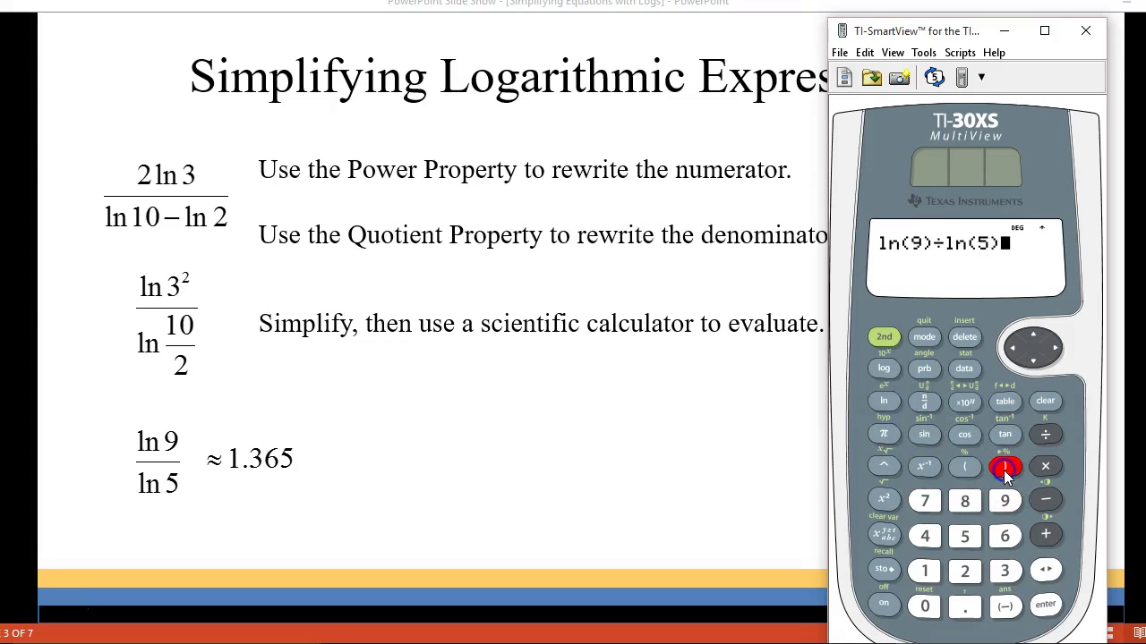
left_click(1048, 607)
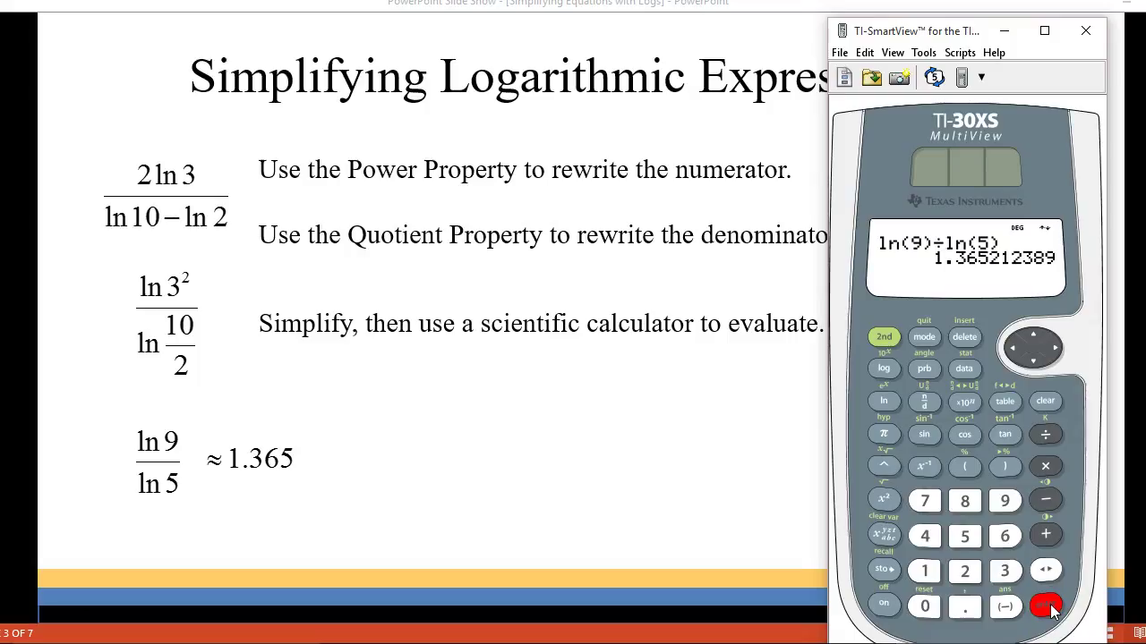
left_click(799, 534)
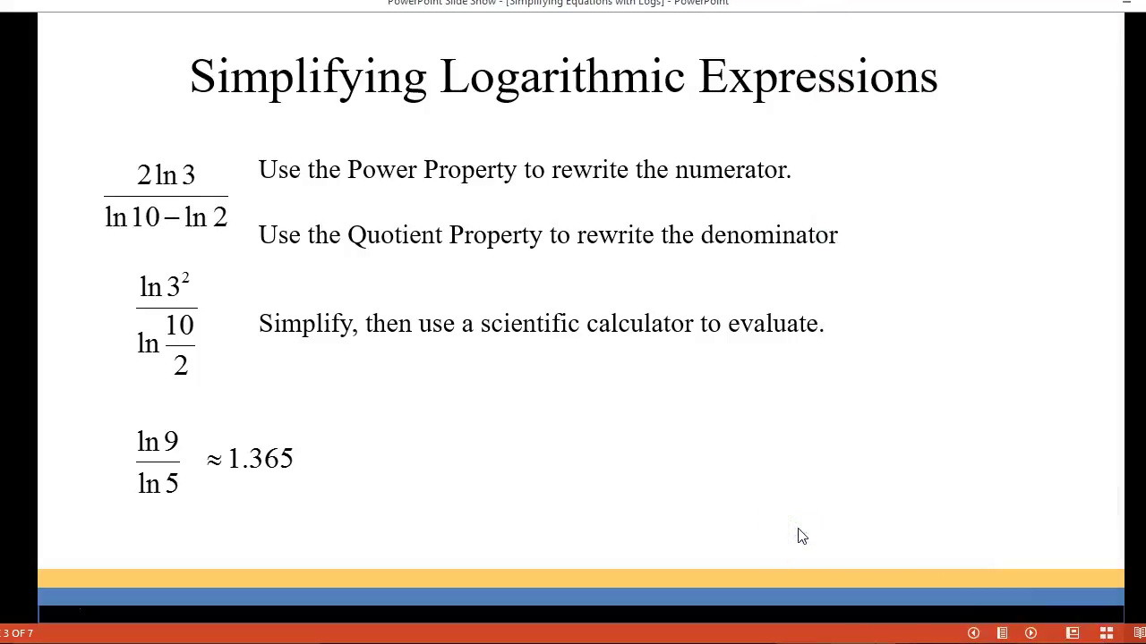
Advance to slide 4 and build (2log4+log5)/(log8+4log6) down to log(80)/log(10368) ≈ 0.474
left_click(800, 533)
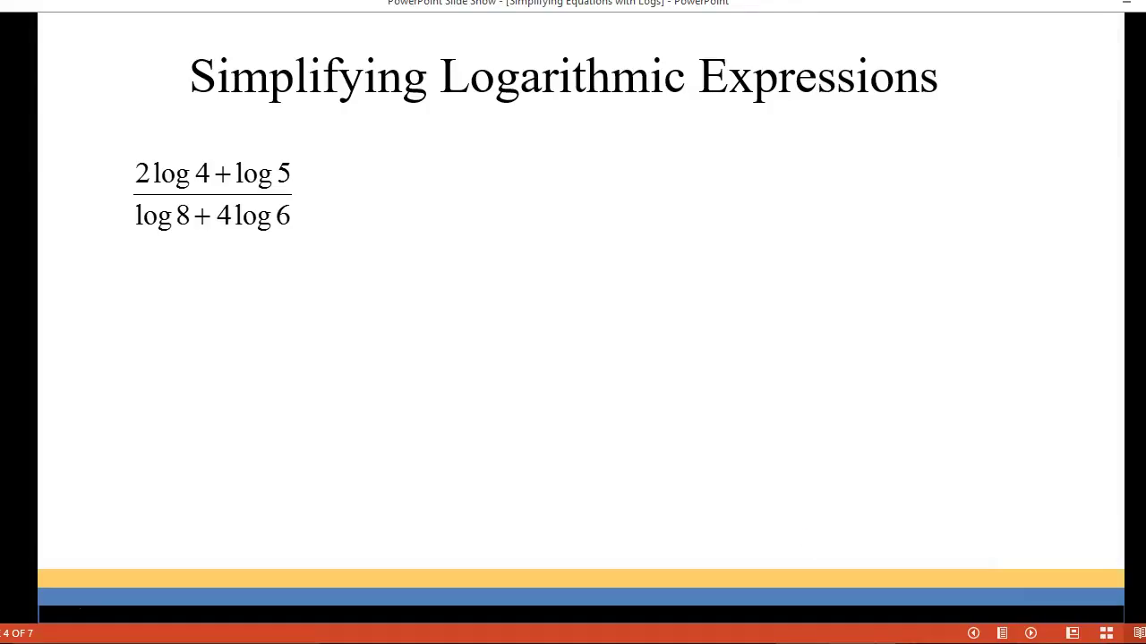
key("space")
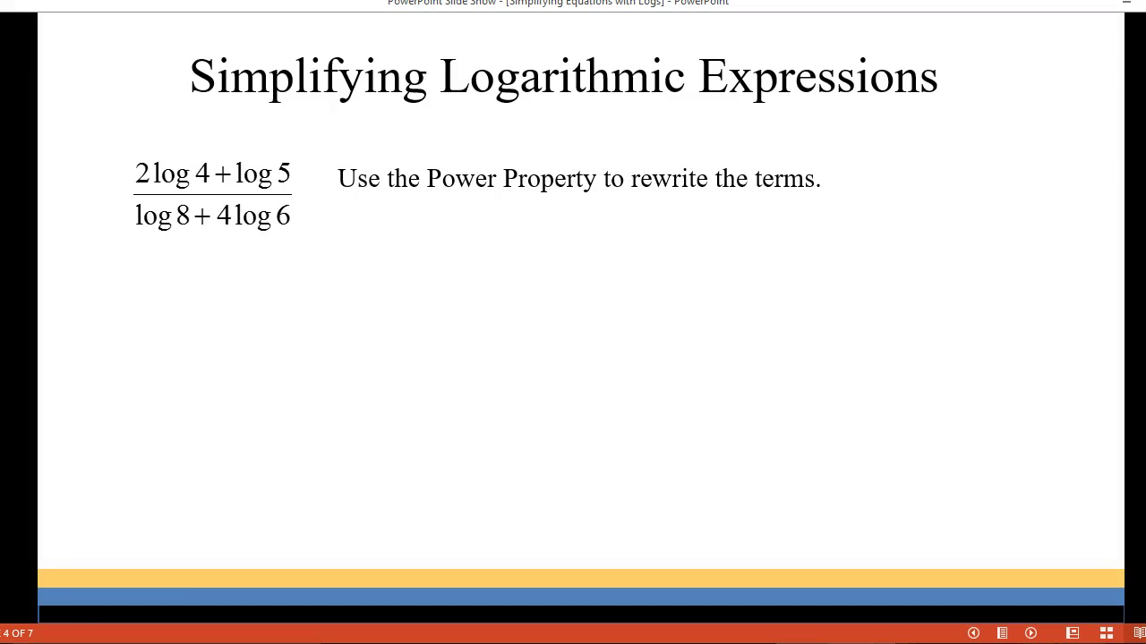
key("space")
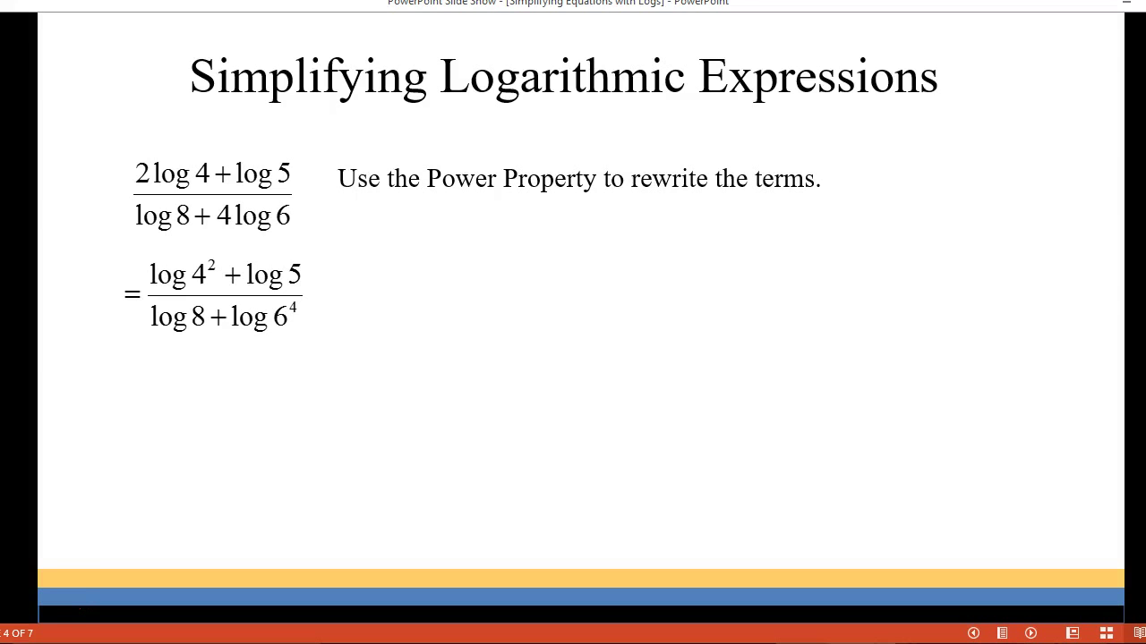
key("space")
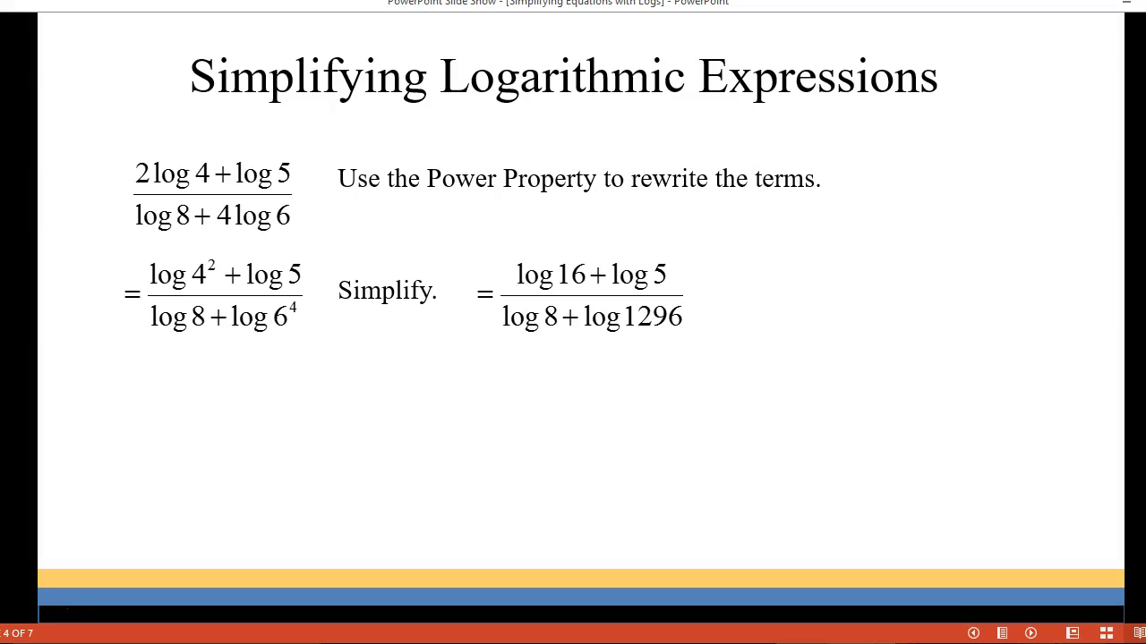
key("space")
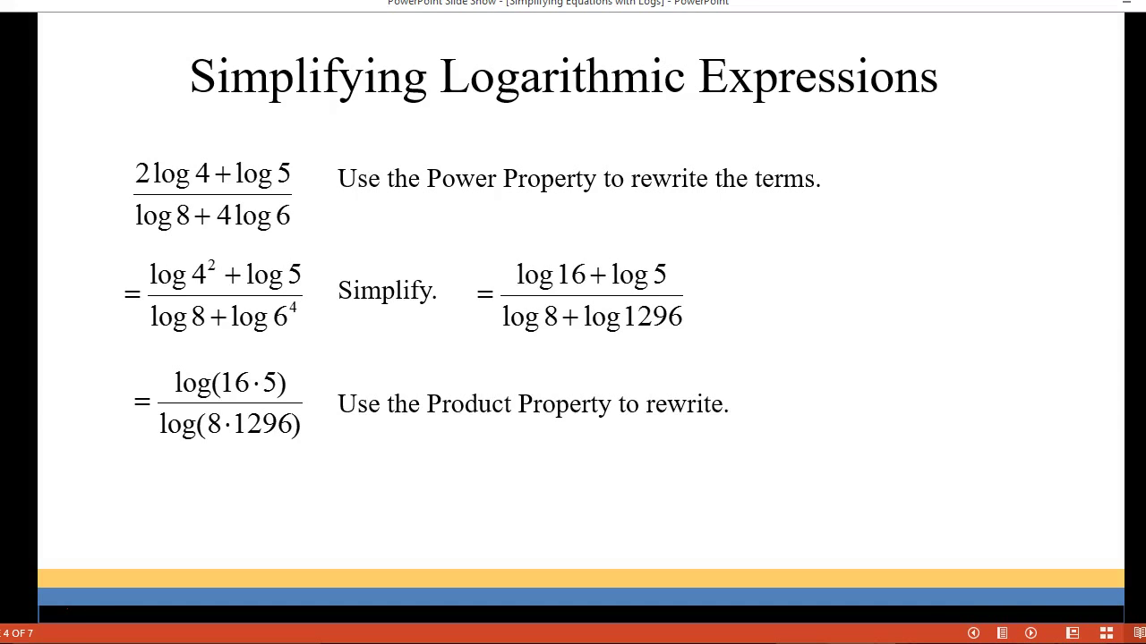
key("Right")
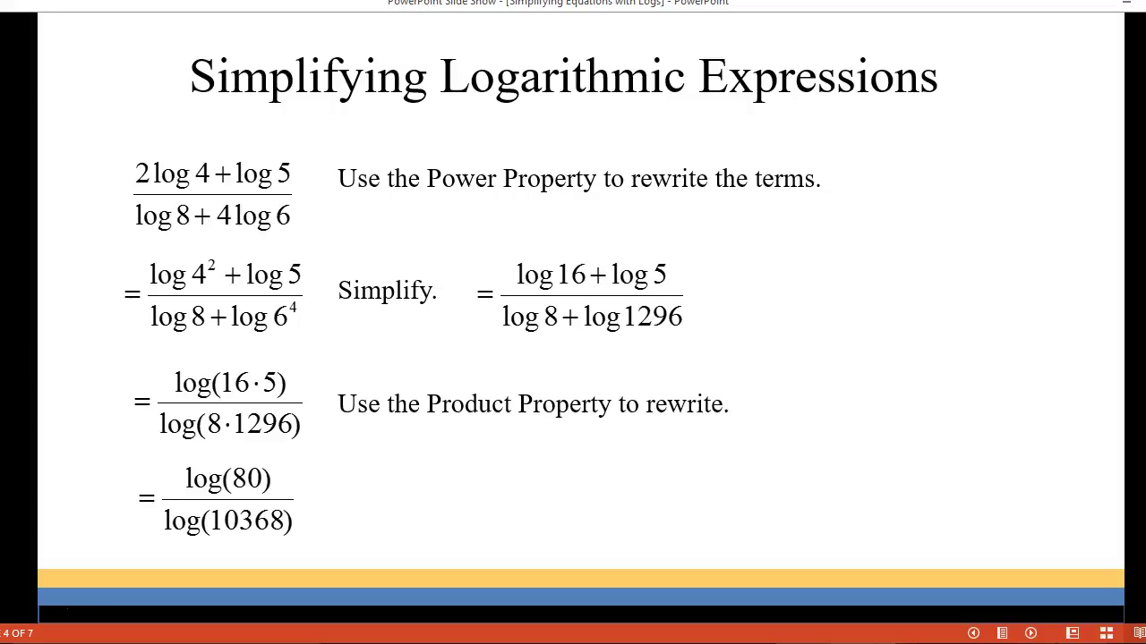
key("Right")
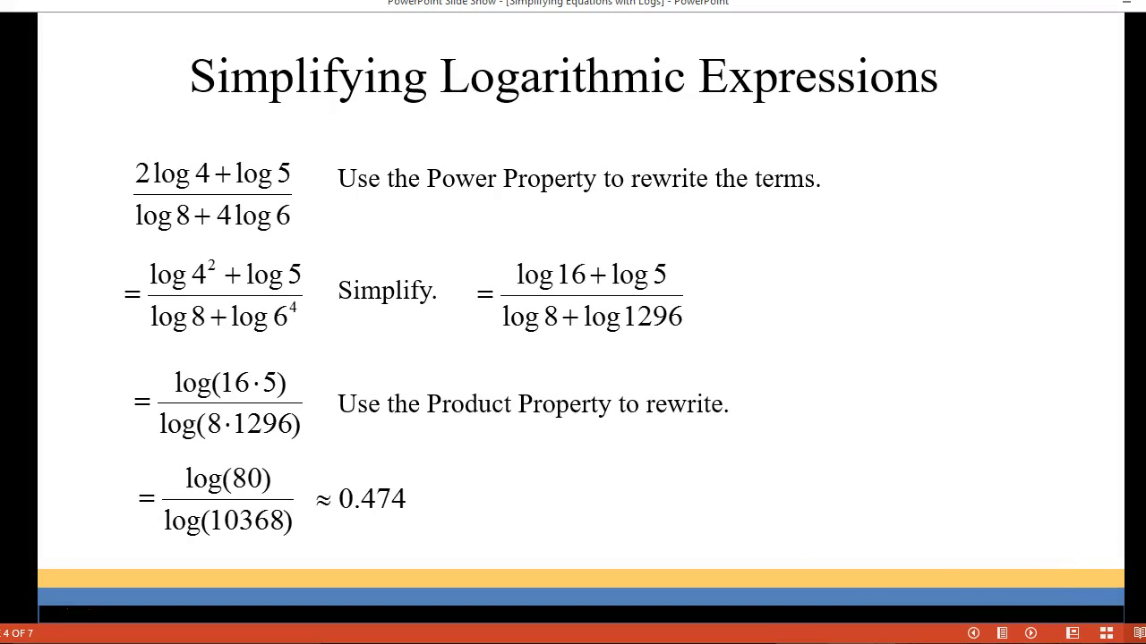
Clear the emulator and enter log(80)÷ as the numerator
left_click(928, 643)
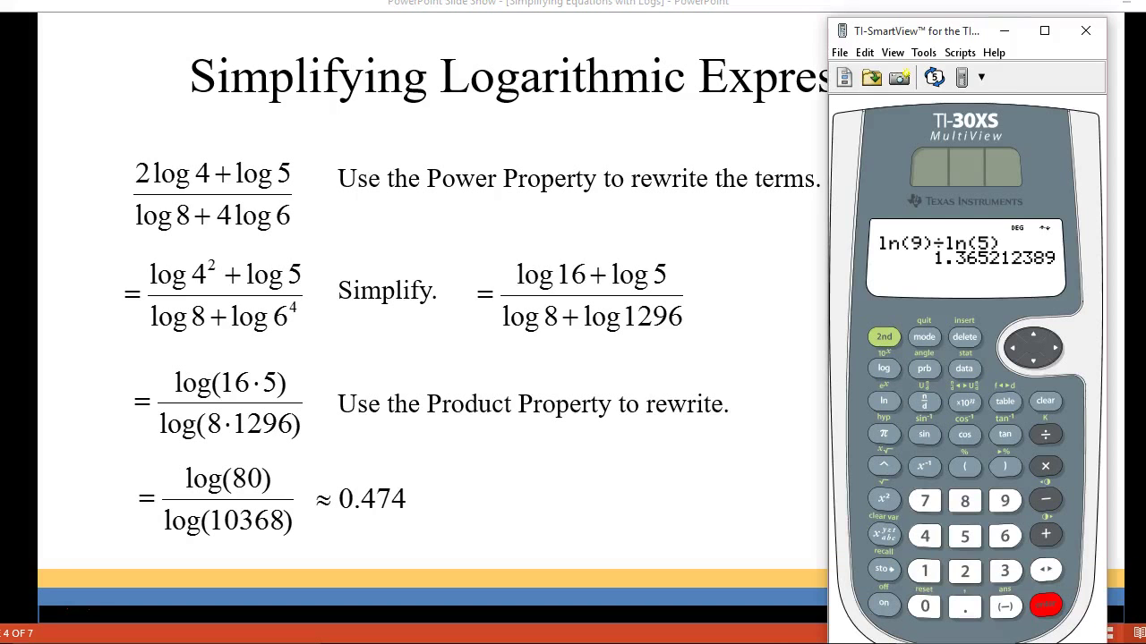
left_click(1045, 402)
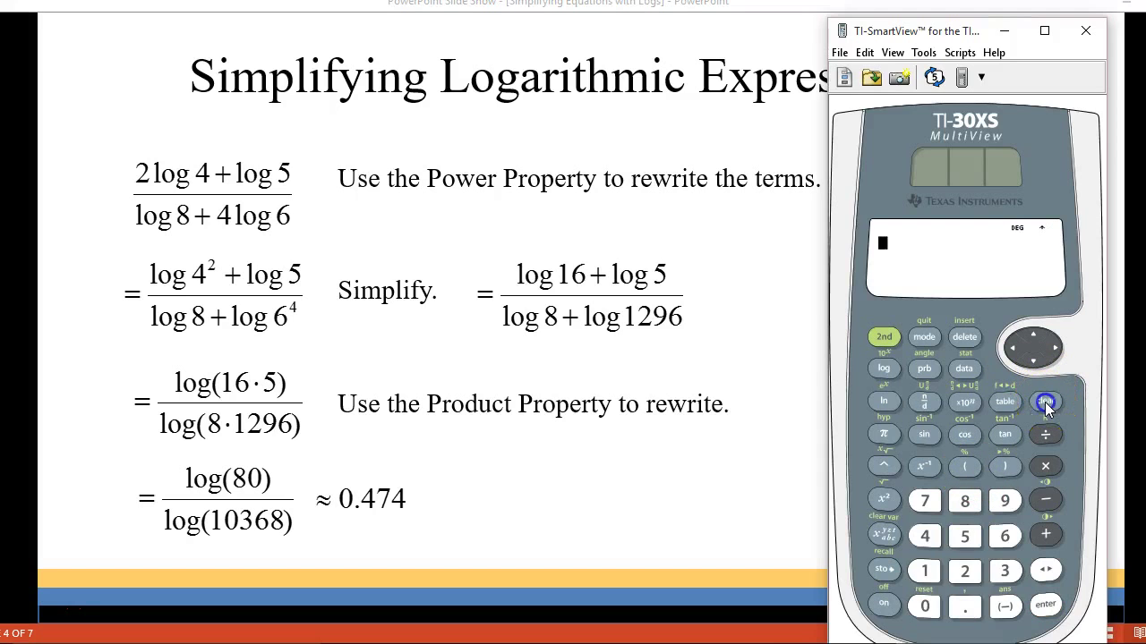
left_click(887, 367)
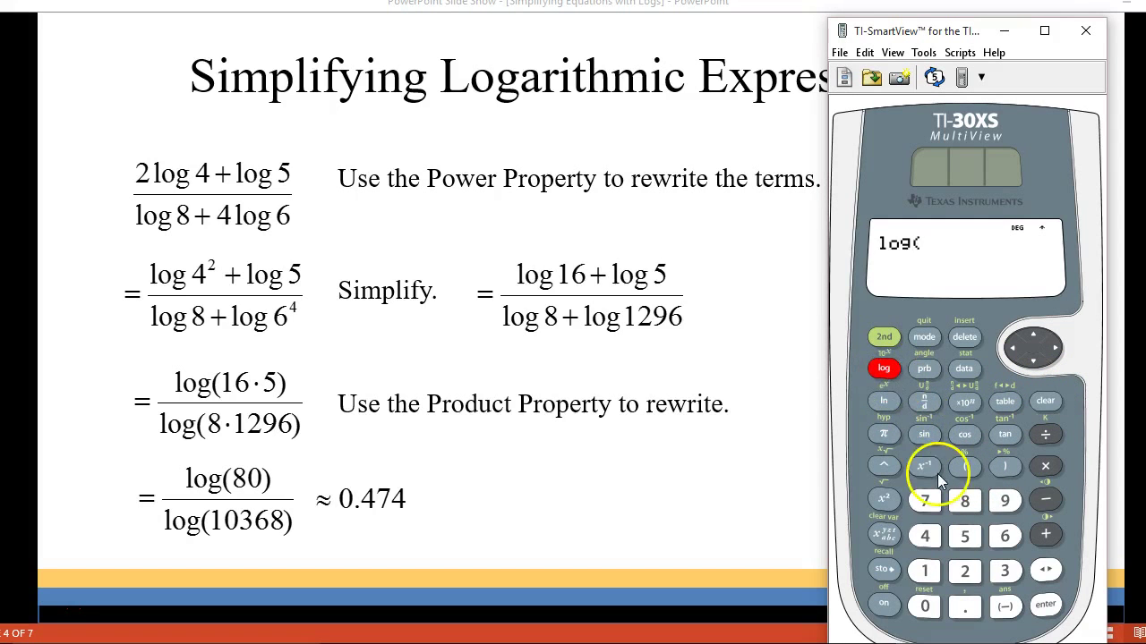
left_click(960, 506)
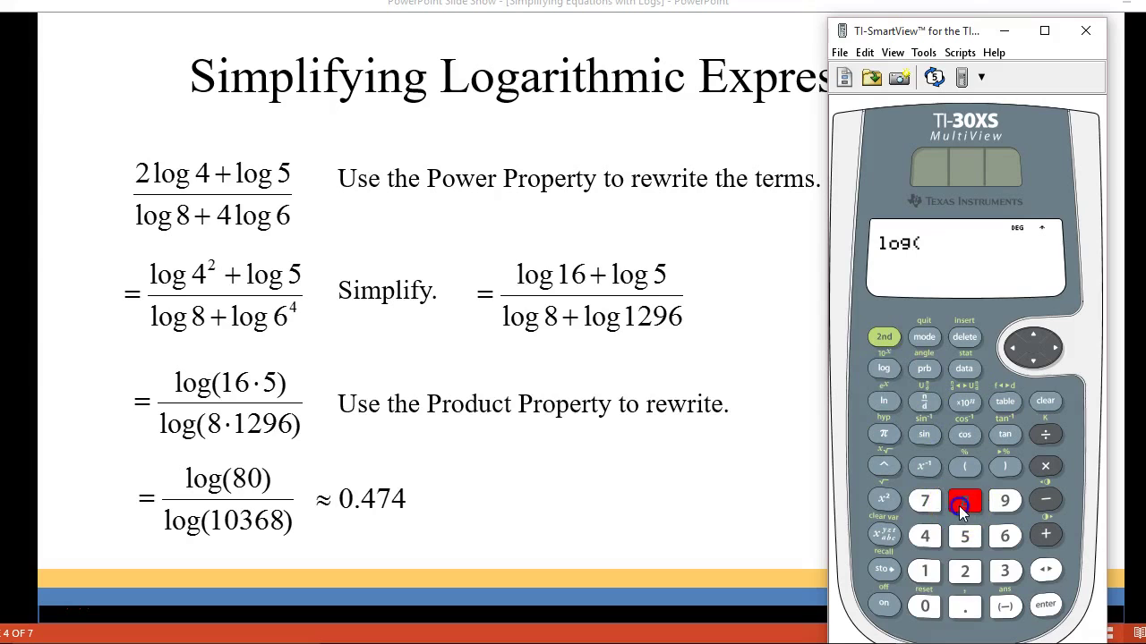
left_click(924, 607)
left_click(1003, 468)
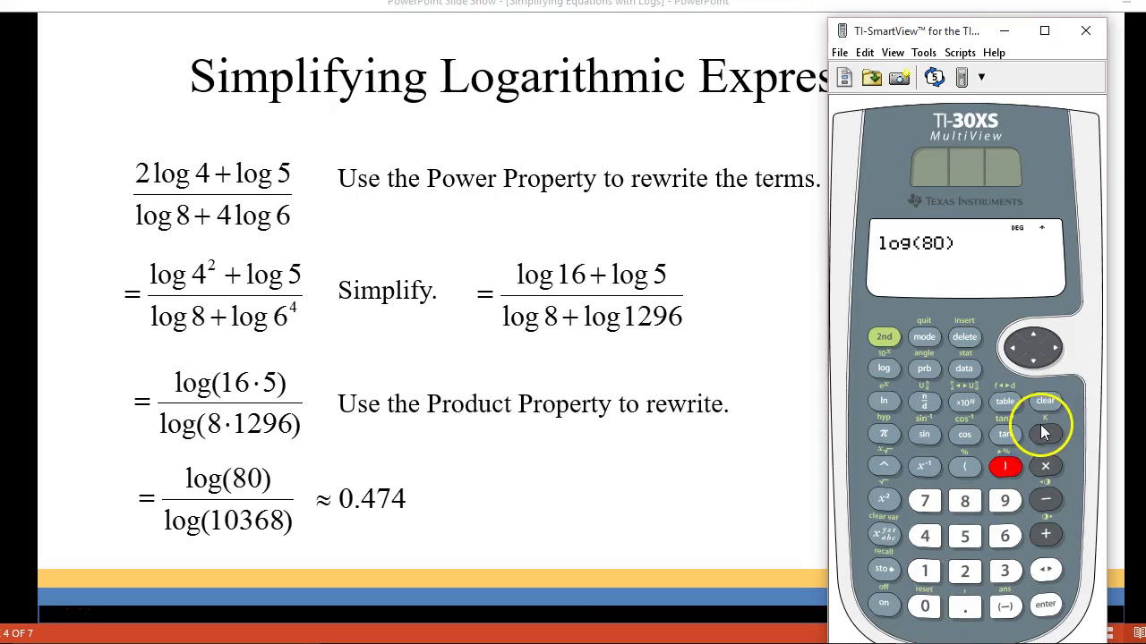
left_click(1044, 435)
Enter the denominator log(10368), evaluate to 0.473912982, and return to the slide show
left_click(886, 368)
left_click(924, 575)
left_click(925, 606)
left_click(1004, 569)
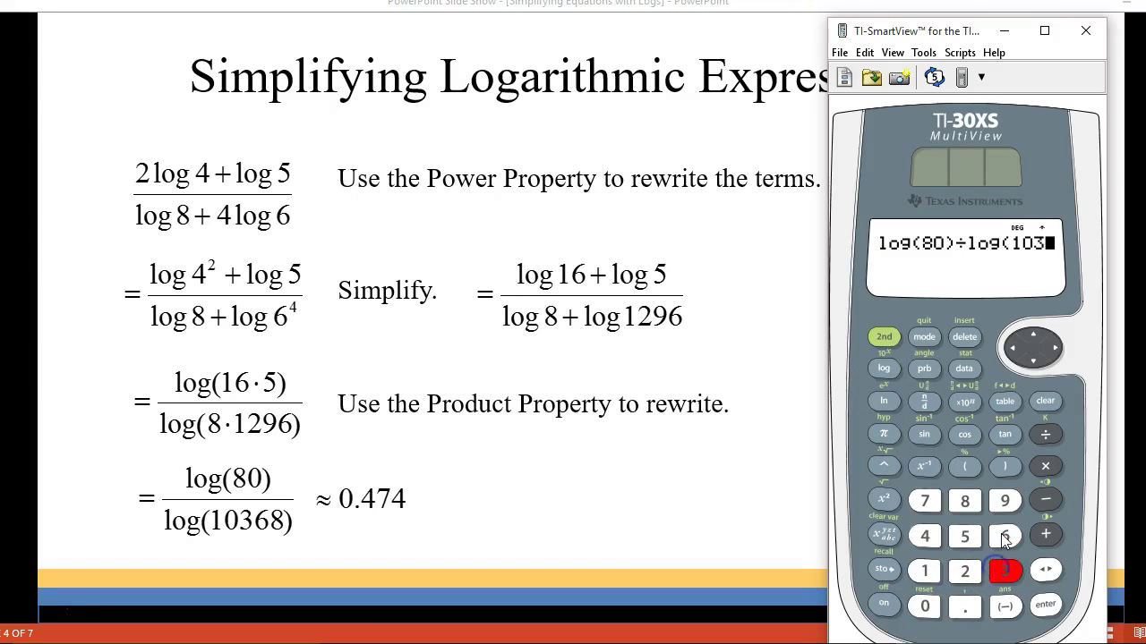
left_click(1004, 536)
left_click(965, 501)
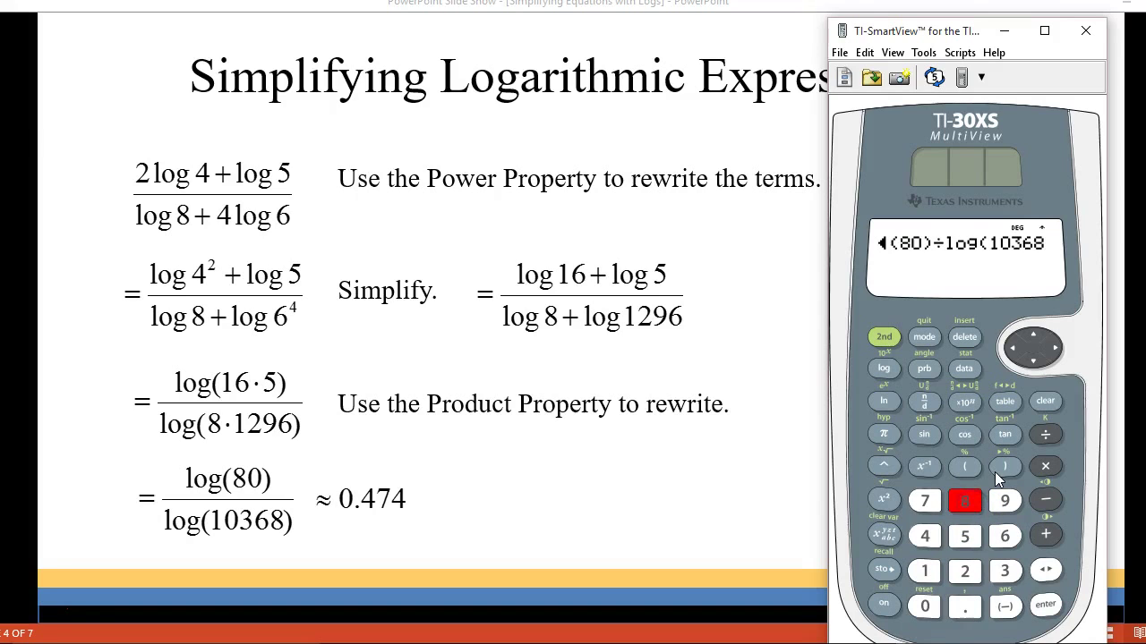
left_click(1001, 468)
left_click(1047, 607)
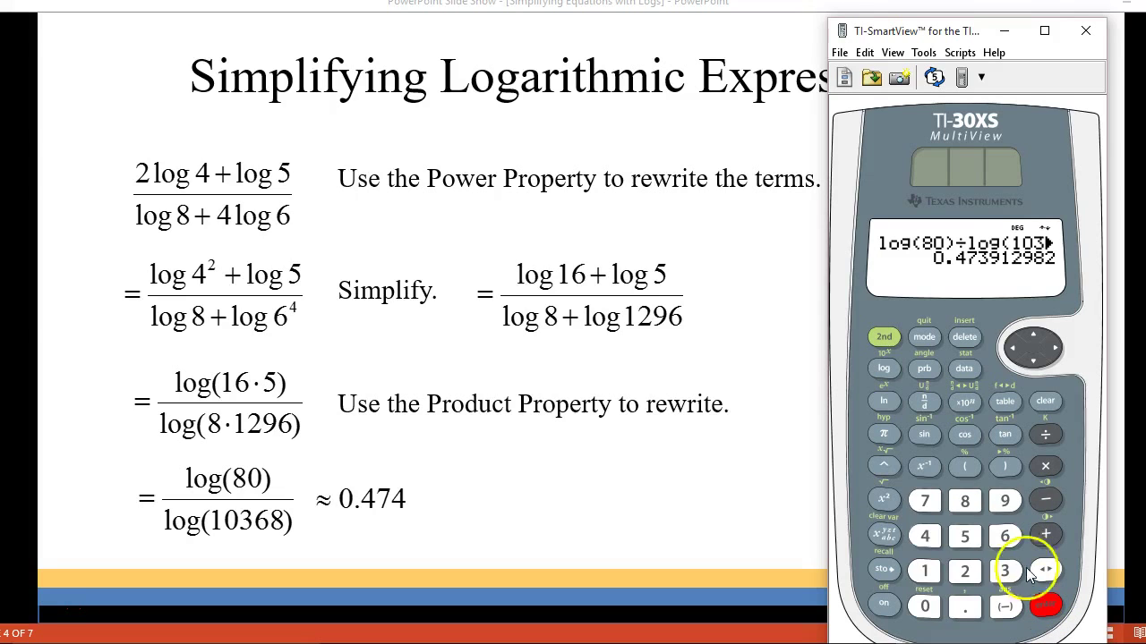
left_click(758, 511)
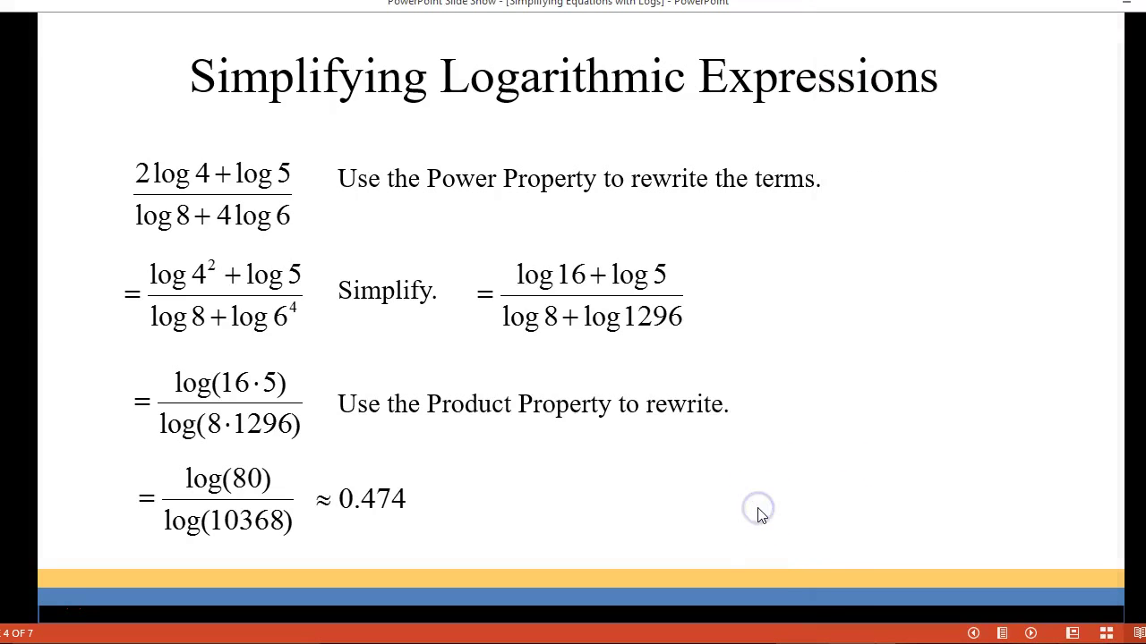
Advance to slide 5 and build the log 36, log 16 and log 3/36 over log 8/16 steps
left_click(759, 515)
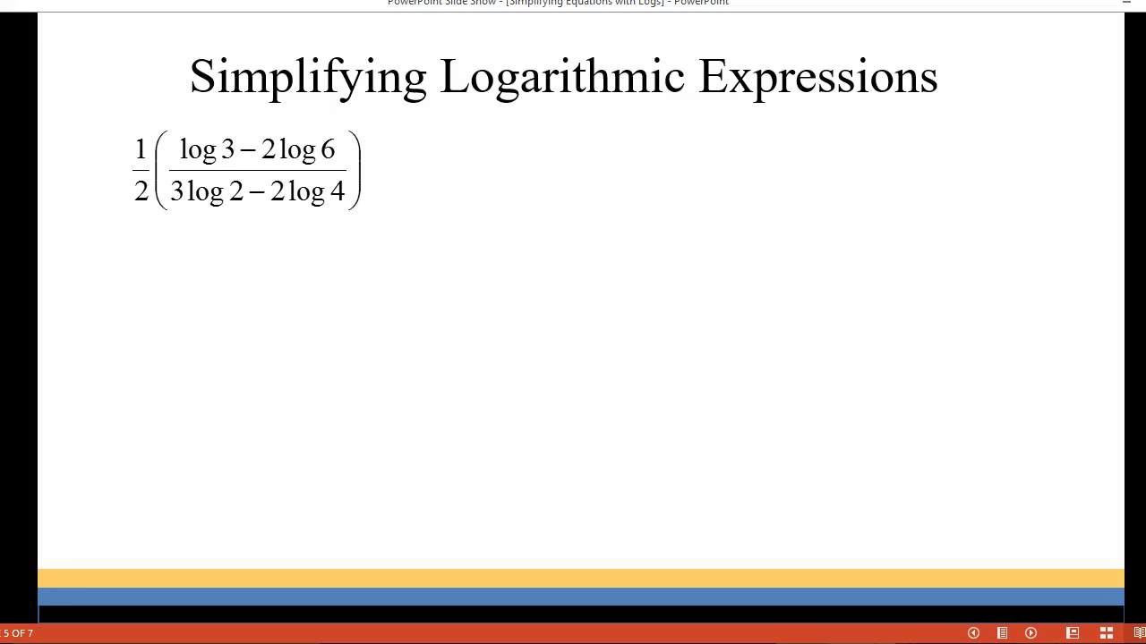
key("space")
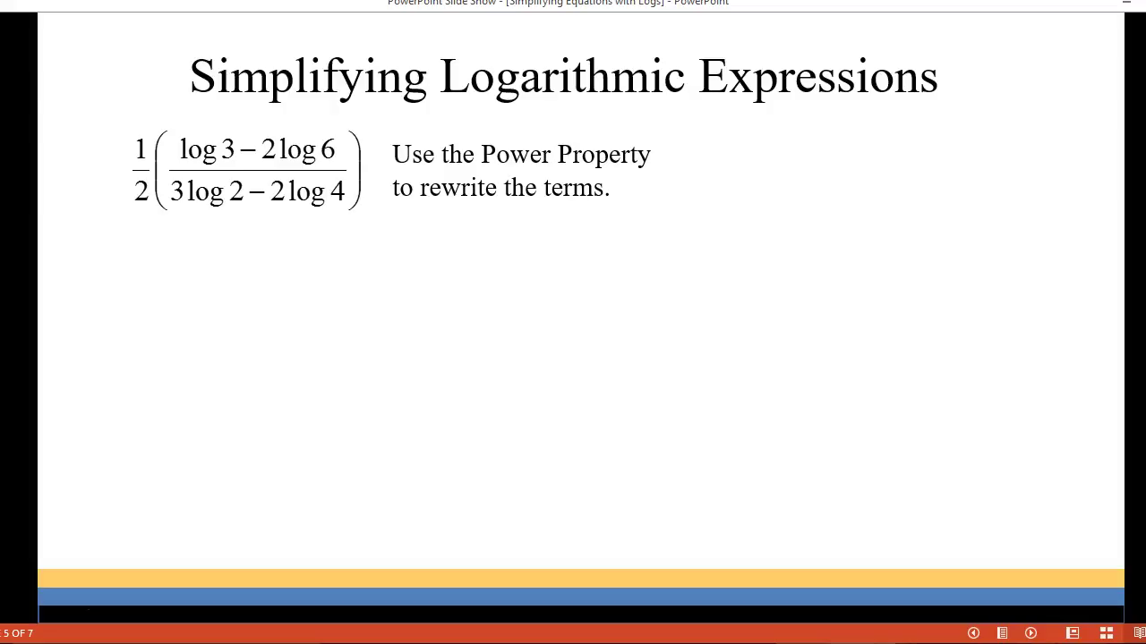
key("space")
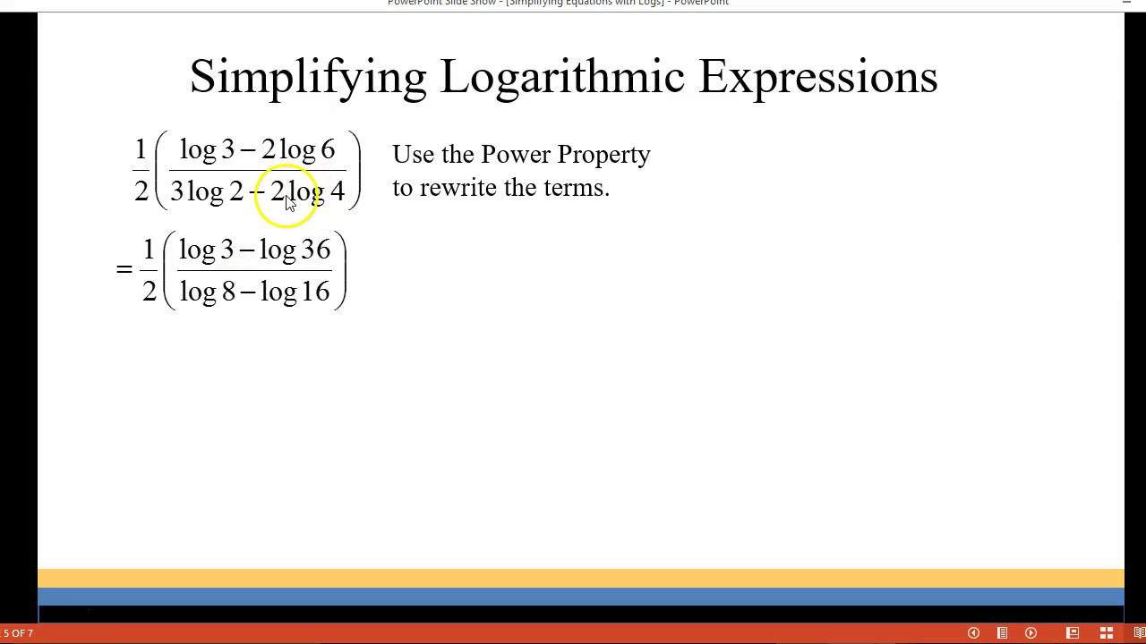
left_click(307, 311)
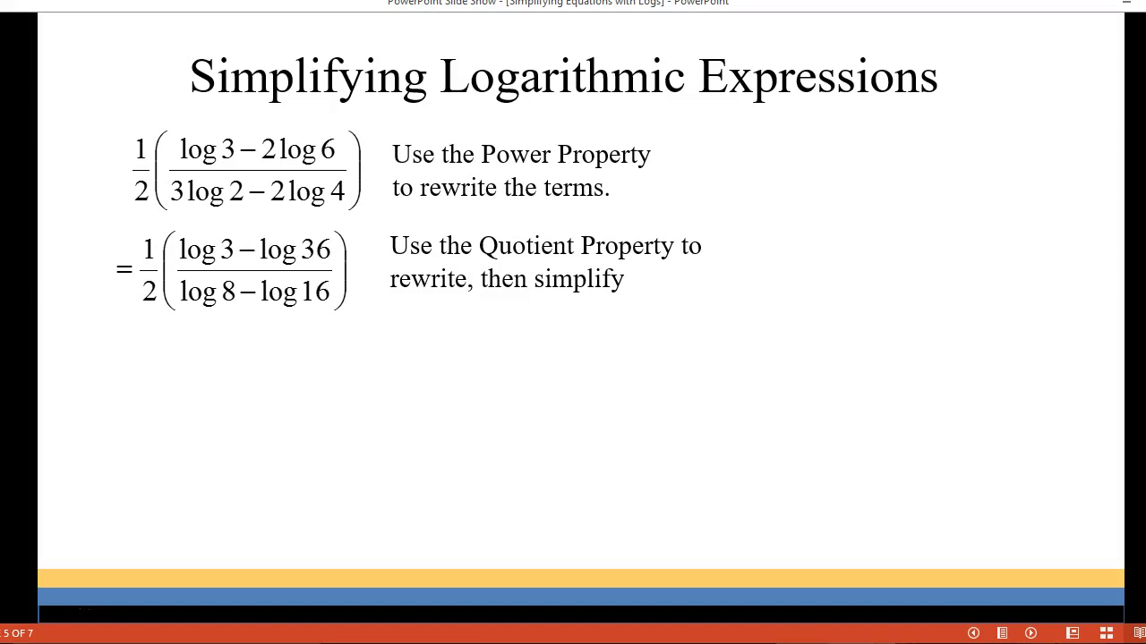
key("Right")
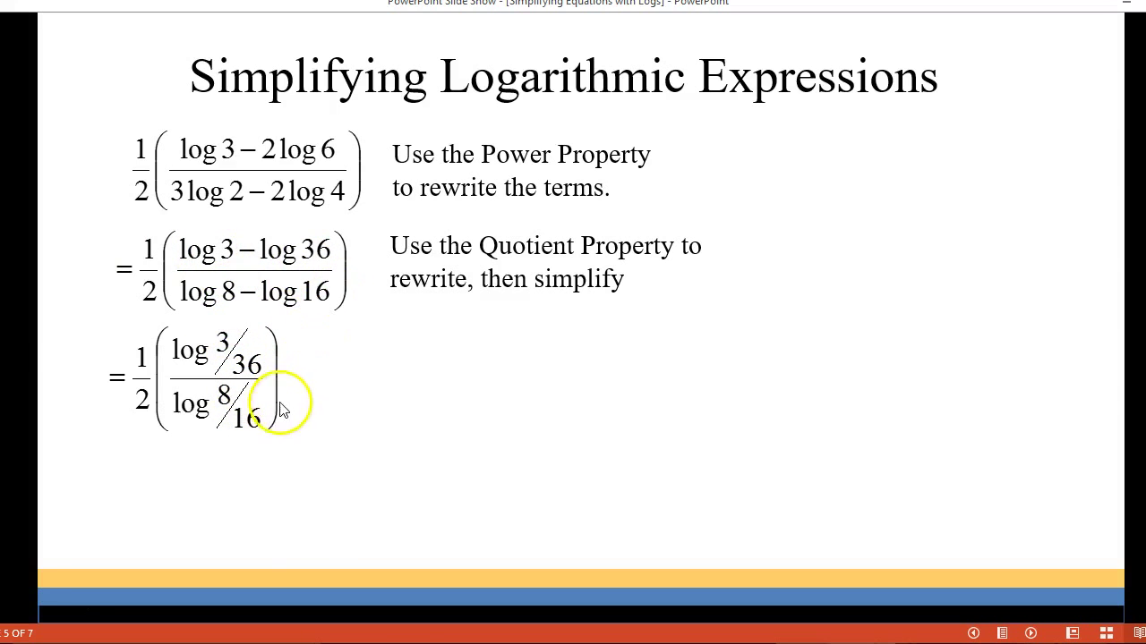
Build slide 5 from log 1/12 over log 1/2 to log 12 / log 4 ≈ 1.792, then switch to the calculator
left_click(257, 420)
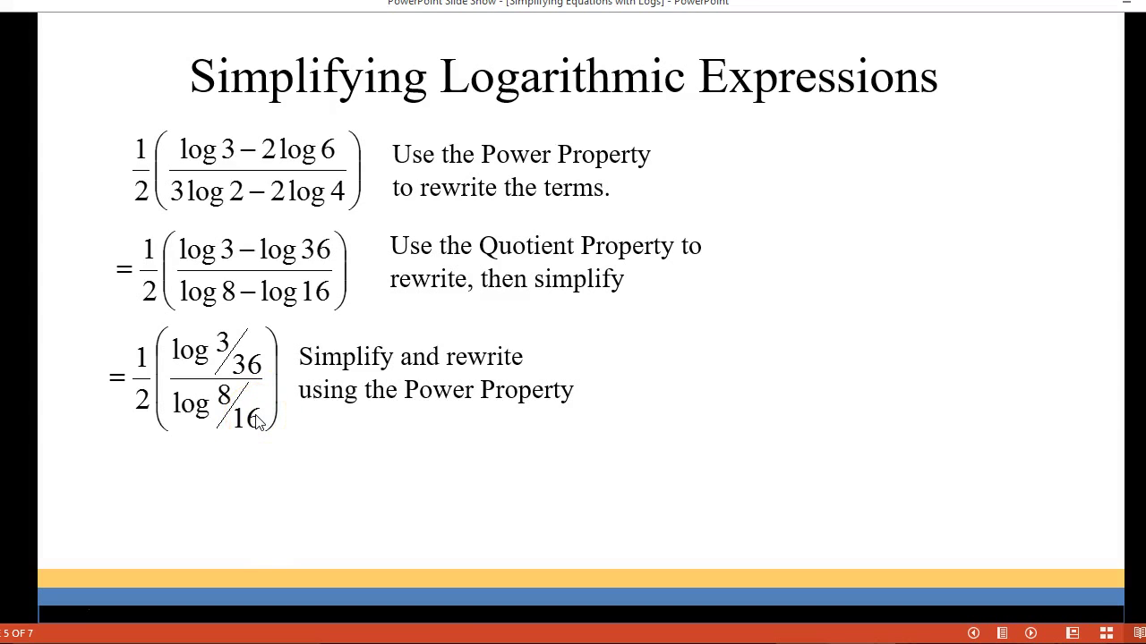
key("Right")
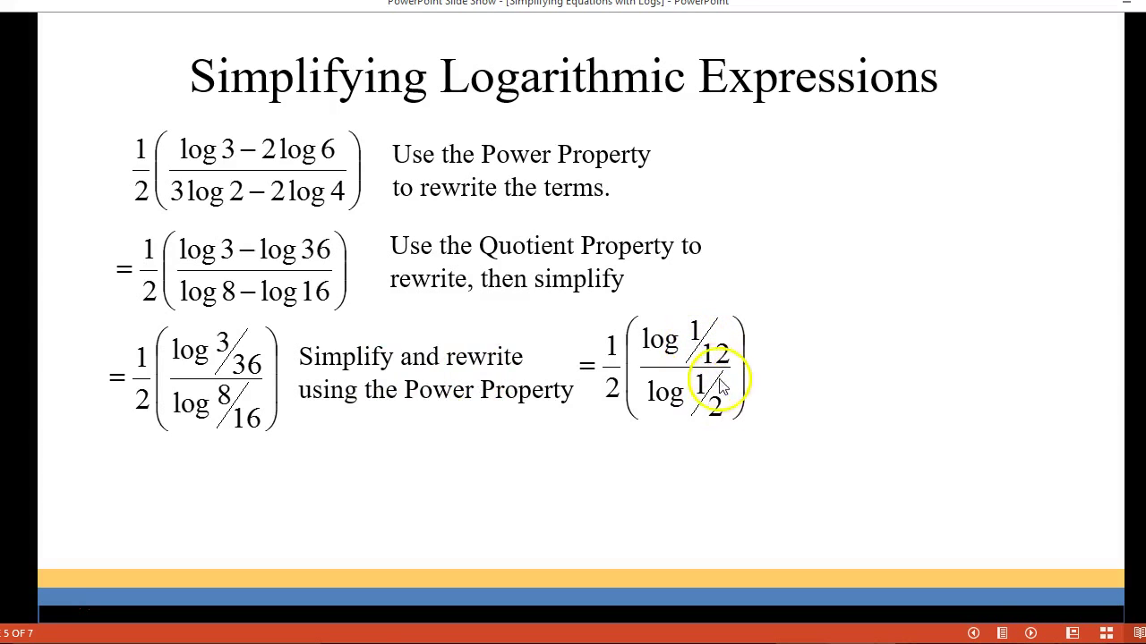
left_click(718, 416)
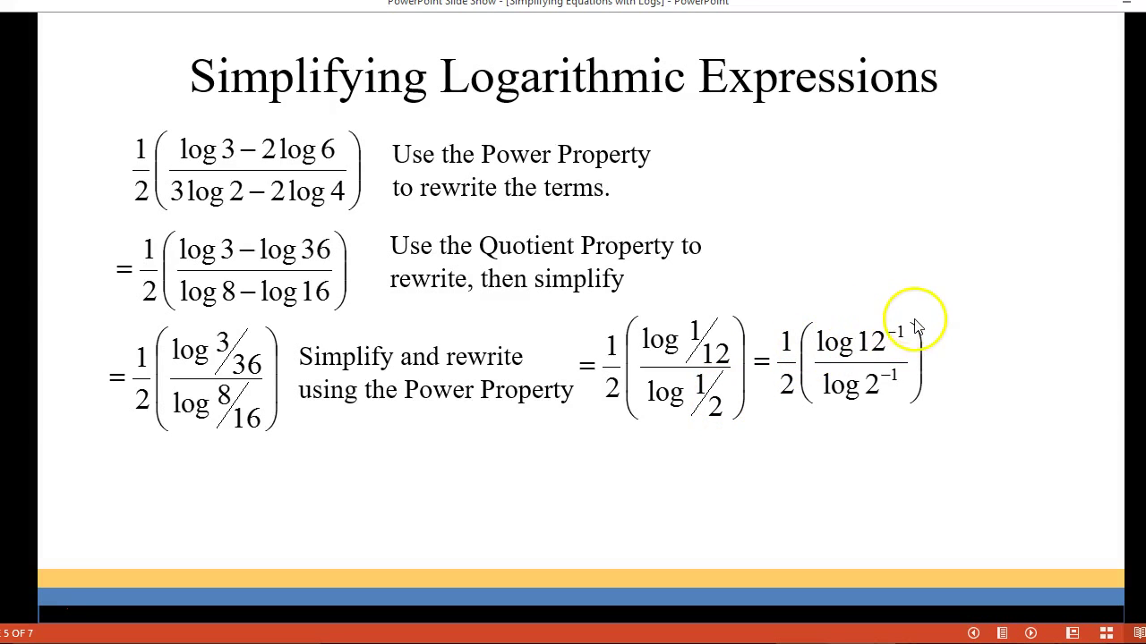
left_click(819, 350)
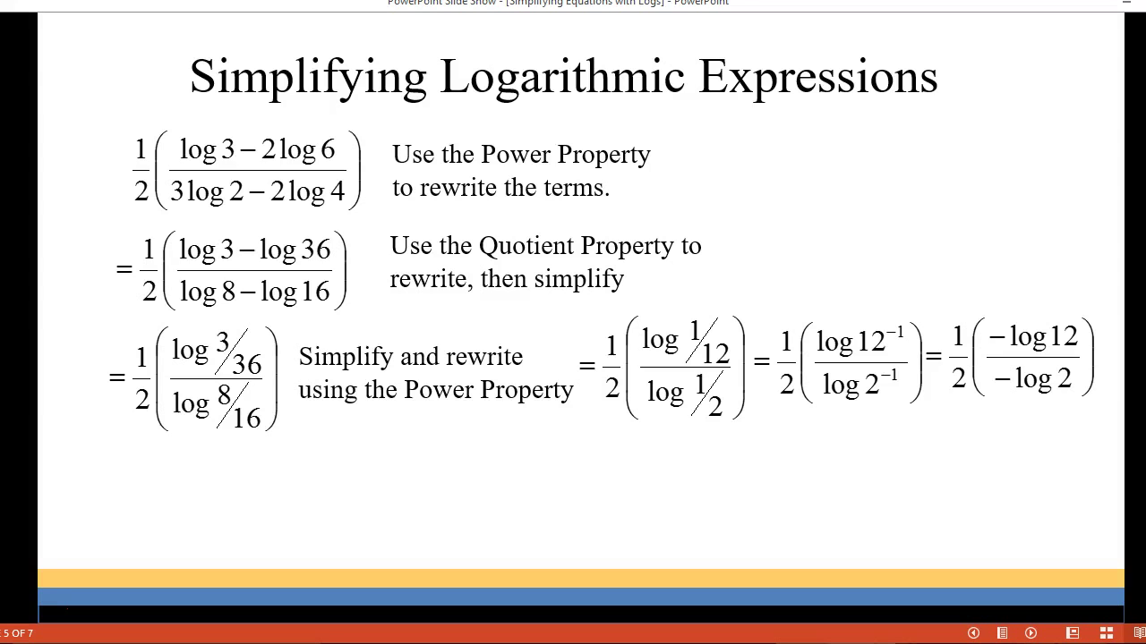
key("space")
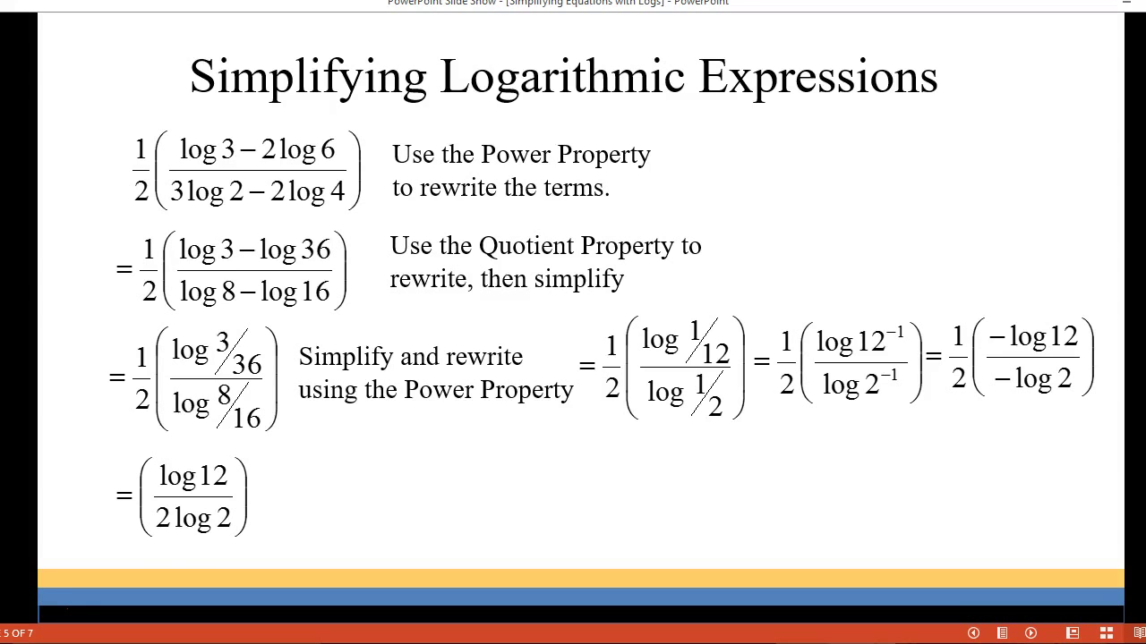
key("Right")
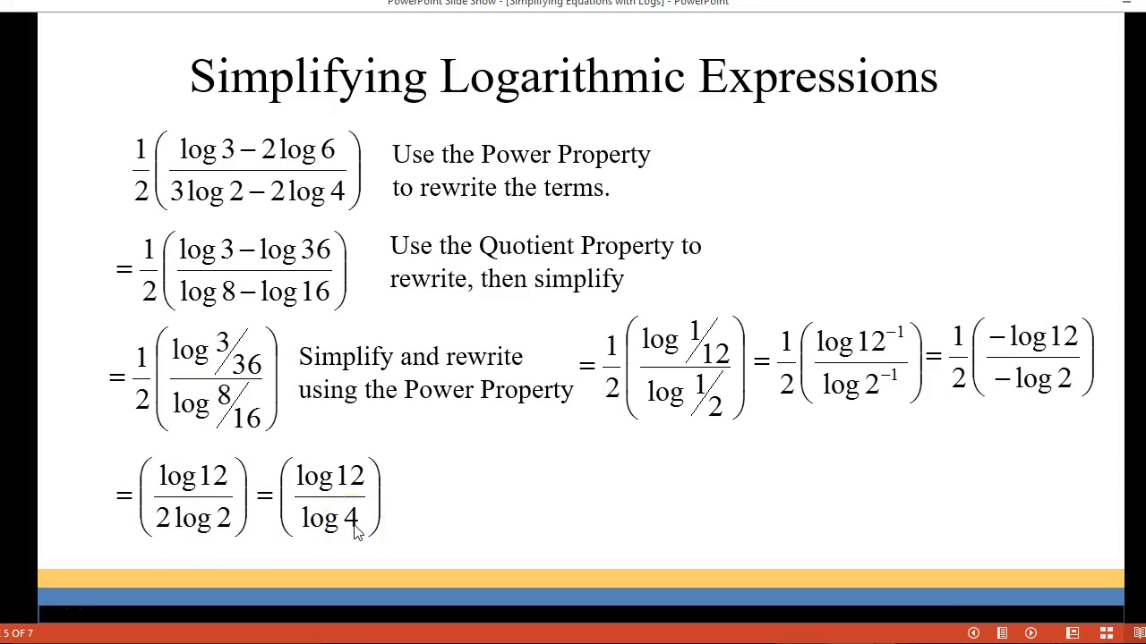
key("Right")
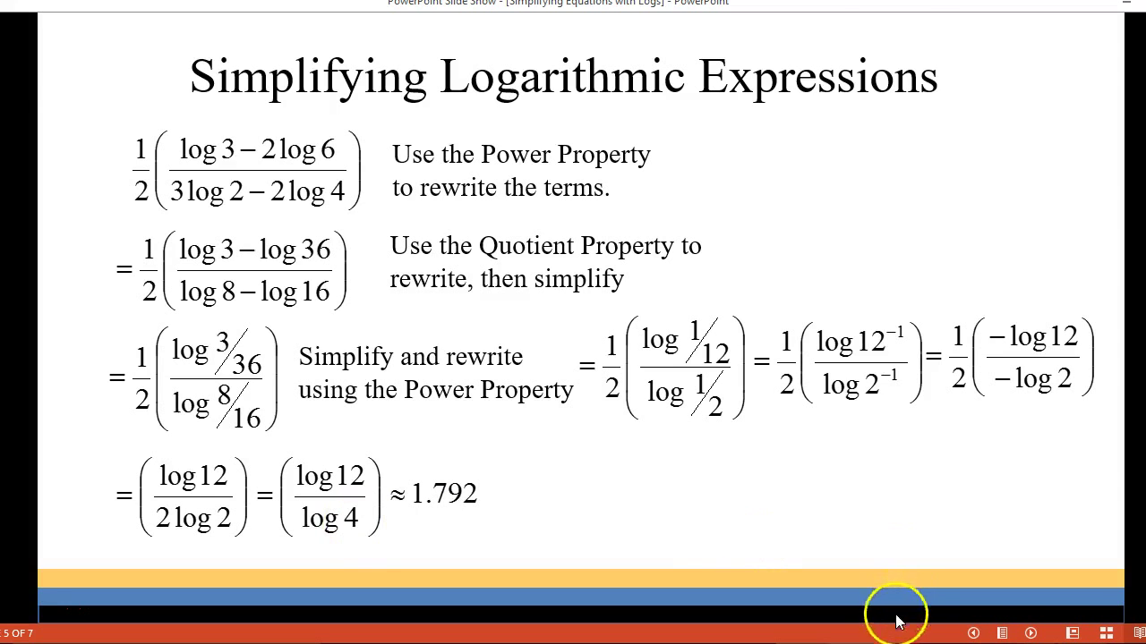
key("alt+Tab")
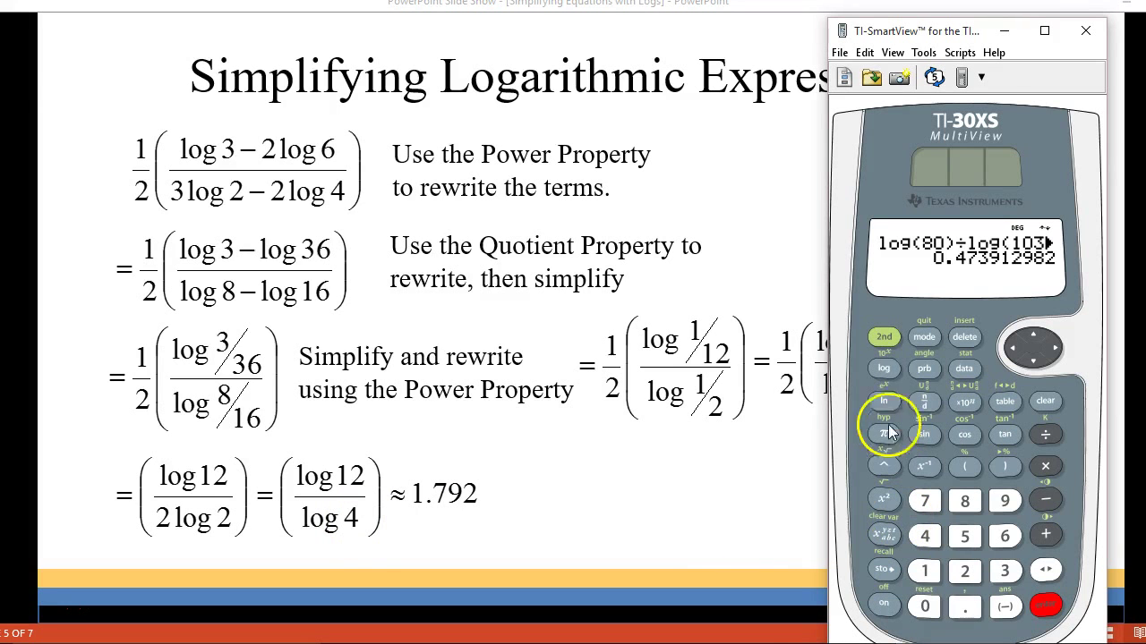
Key in log(12)÷log(4) on the emulator, getting 1.79248125
left_click(884, 369)
left_click(925, 571)
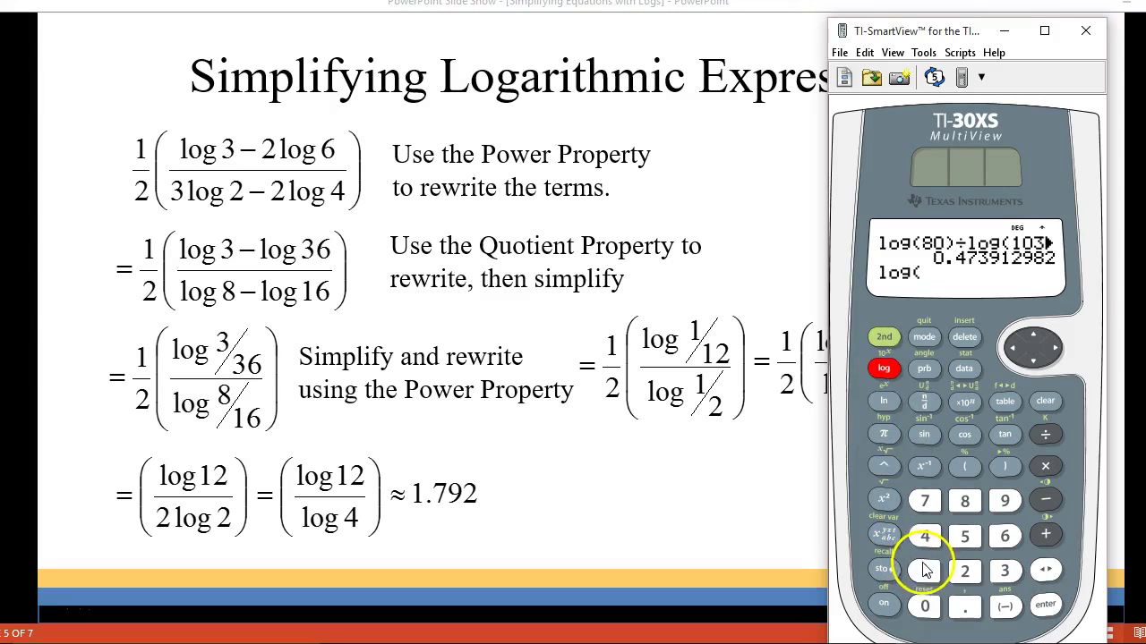
left_click(958, 571)
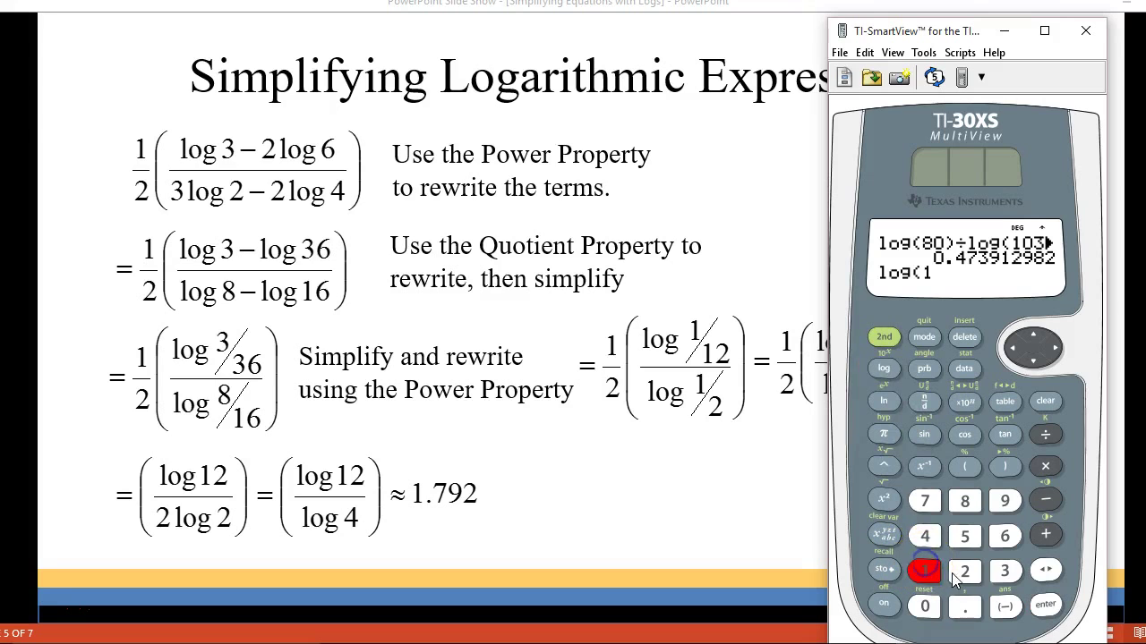
left_click(1003, 466)
left_click(1043, 436)
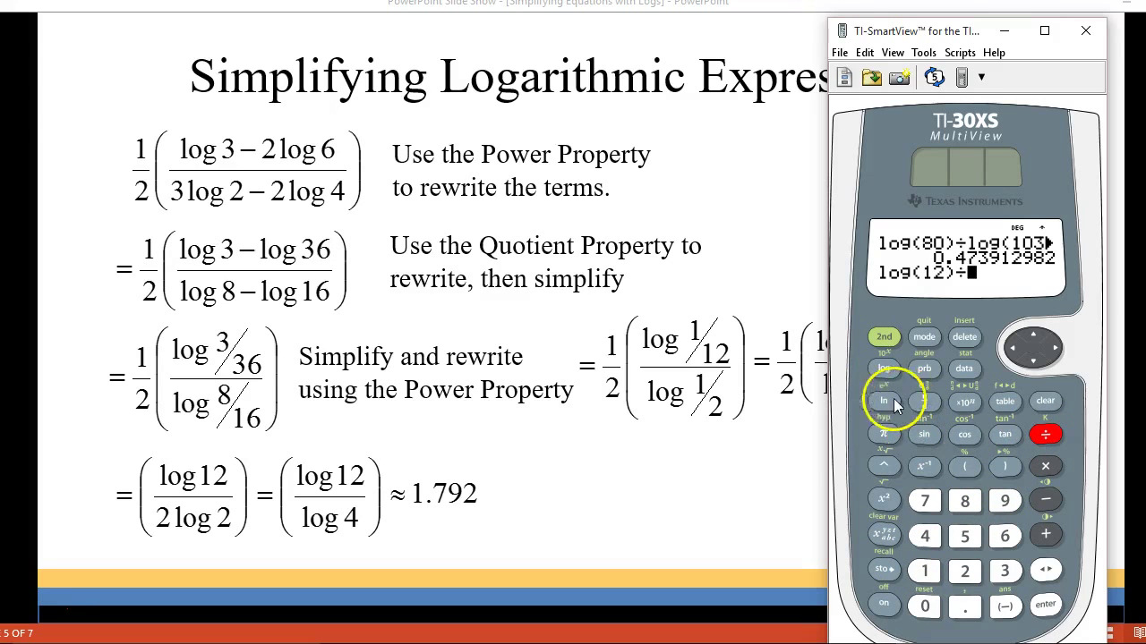
left_click(882, 374)
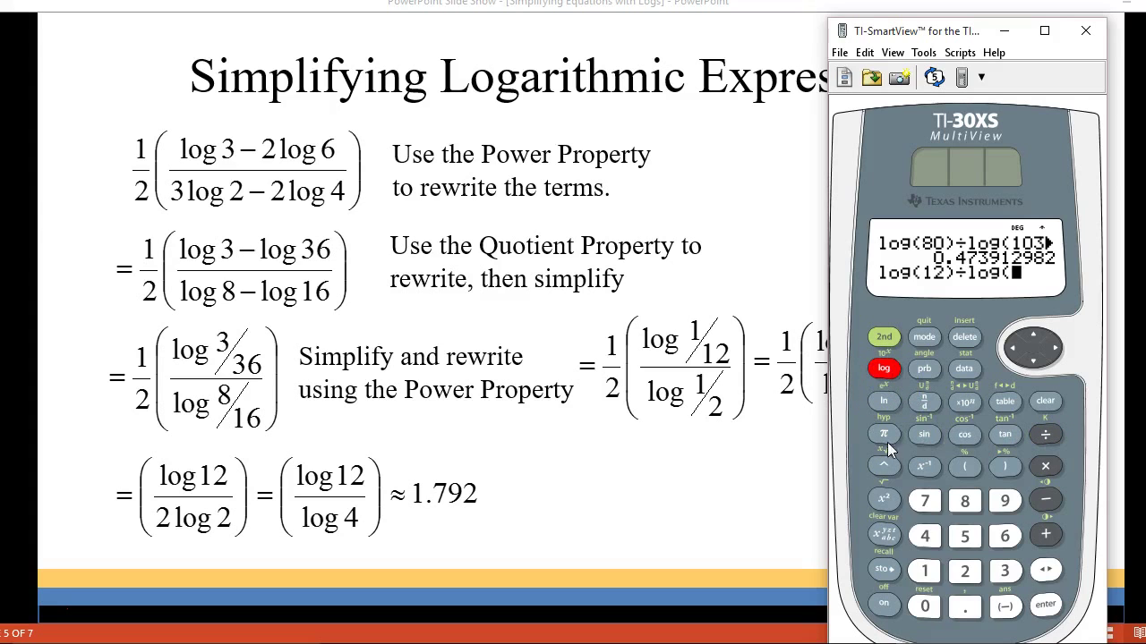
left_click(924, 535)
left_click(1011, 467)
left_click(1046, 605)
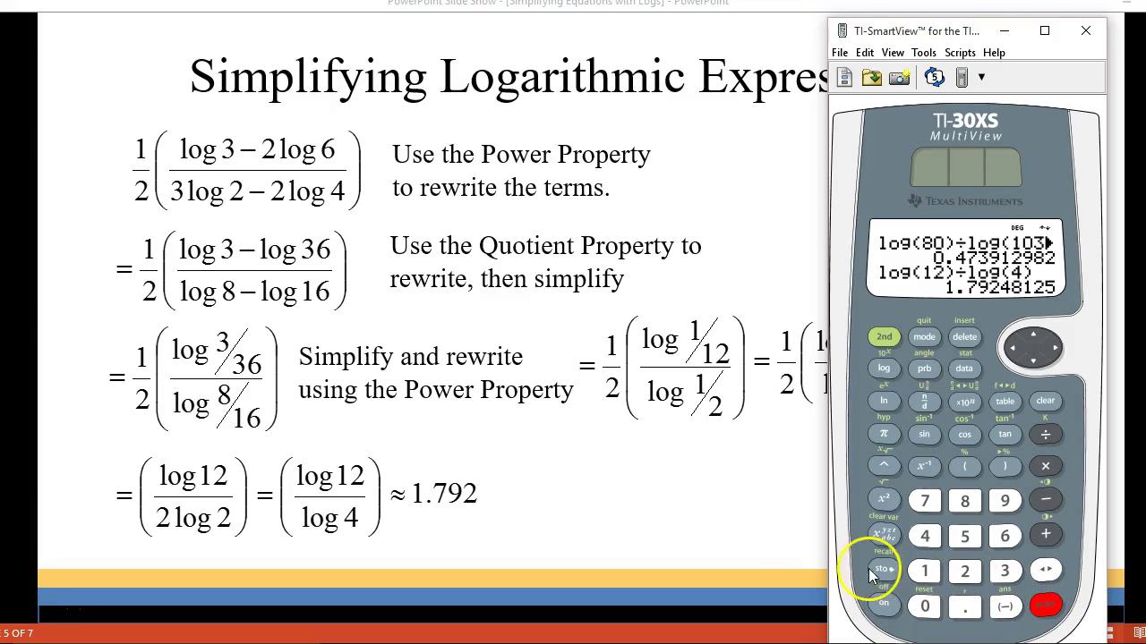
Advance to slide 6 and build the change-of-base steps reducing log₂6 / log₂7 to log 6 / log 7
left_click(752, 534)
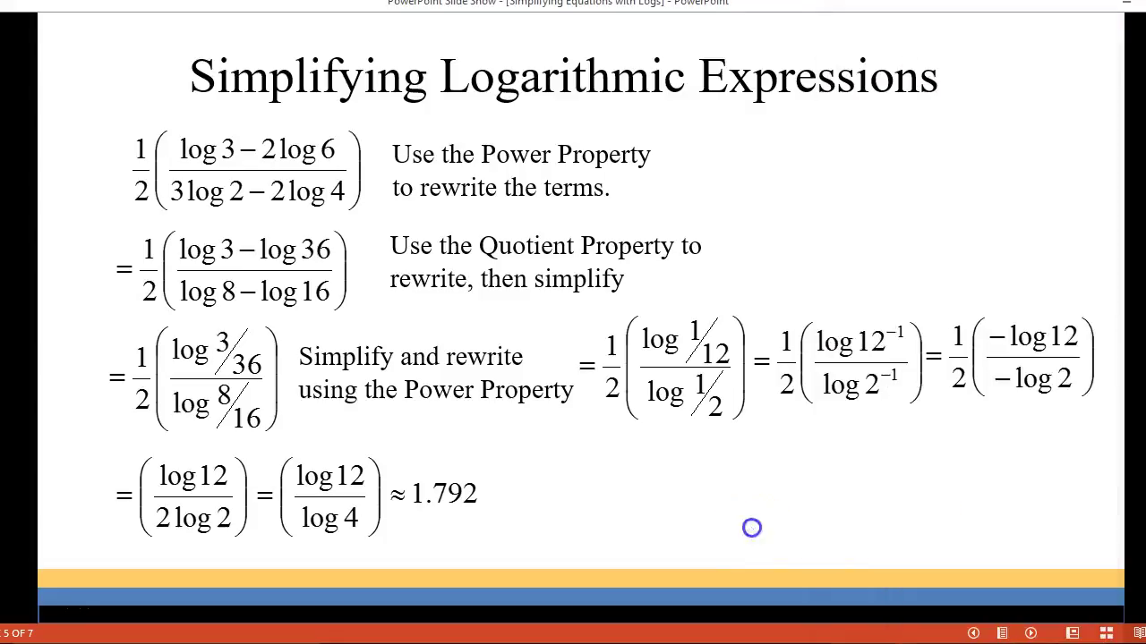
left_click(750, 530)
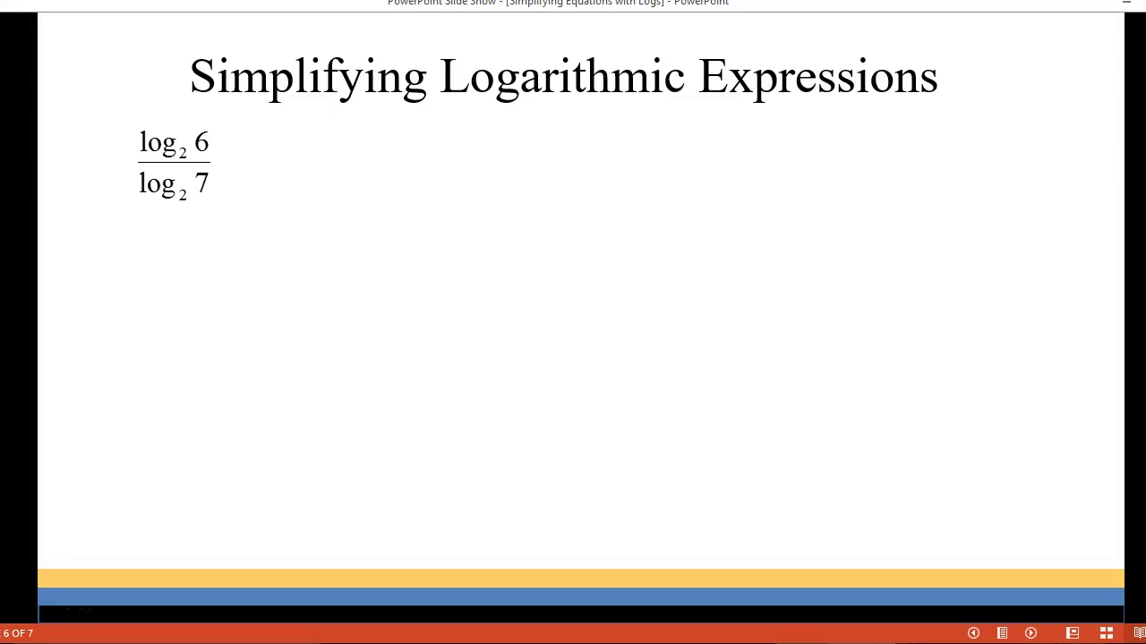
key("space")
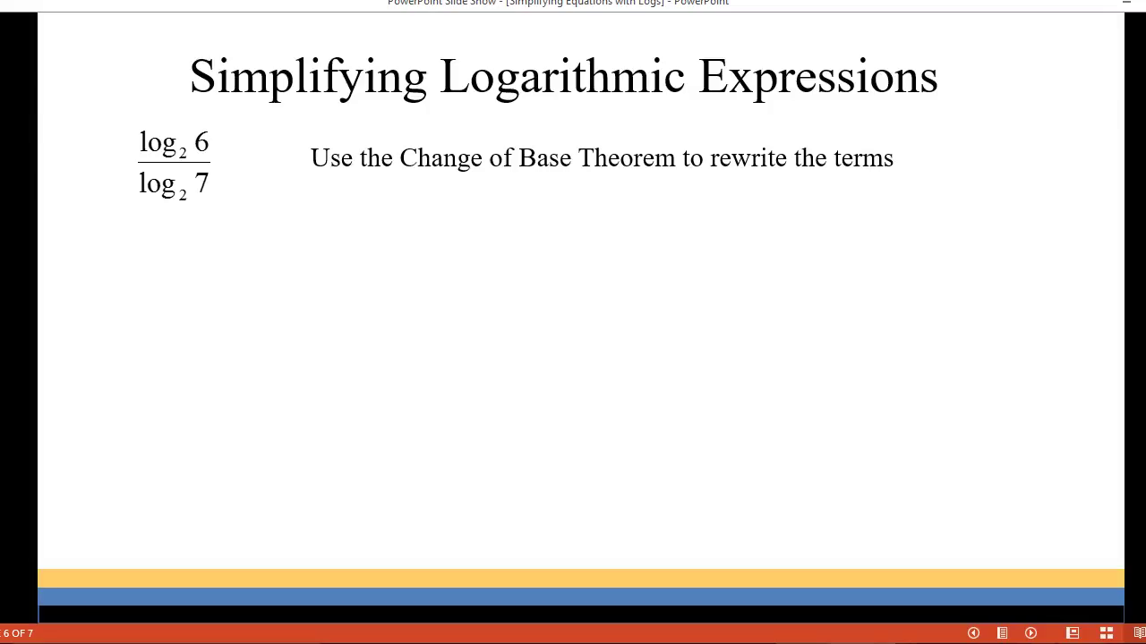
key("Right")
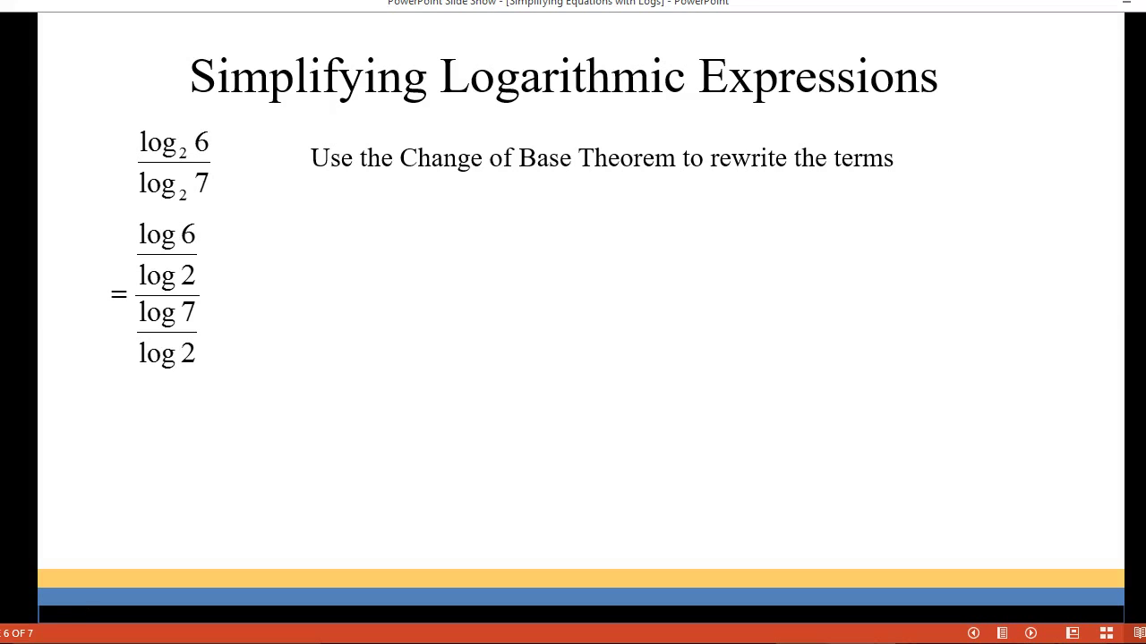
key("Right")
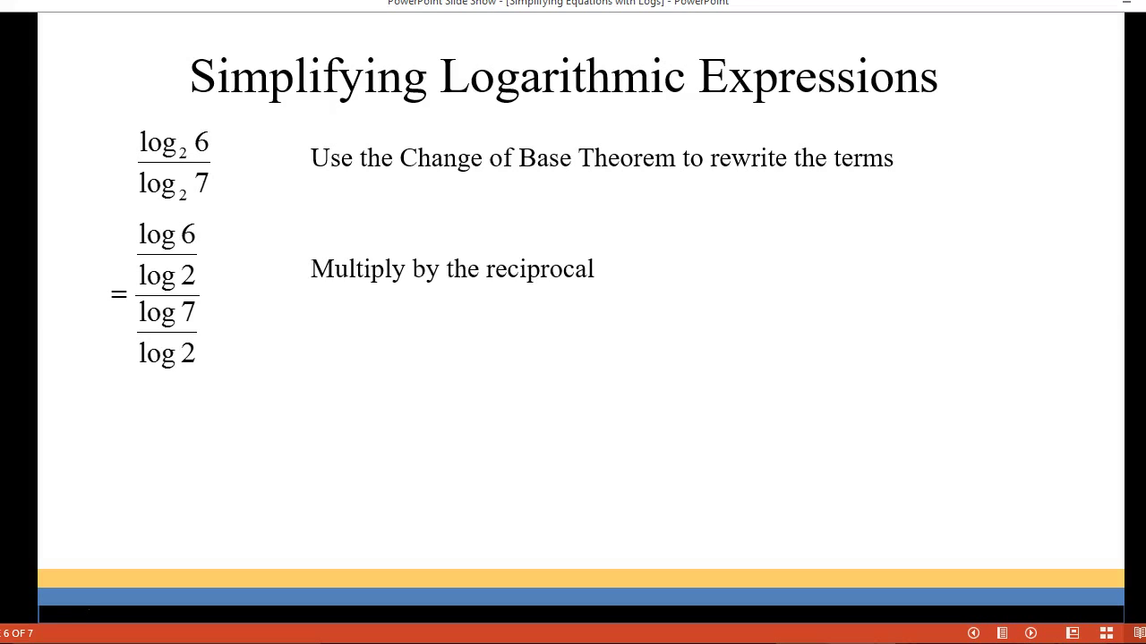
key("Right")
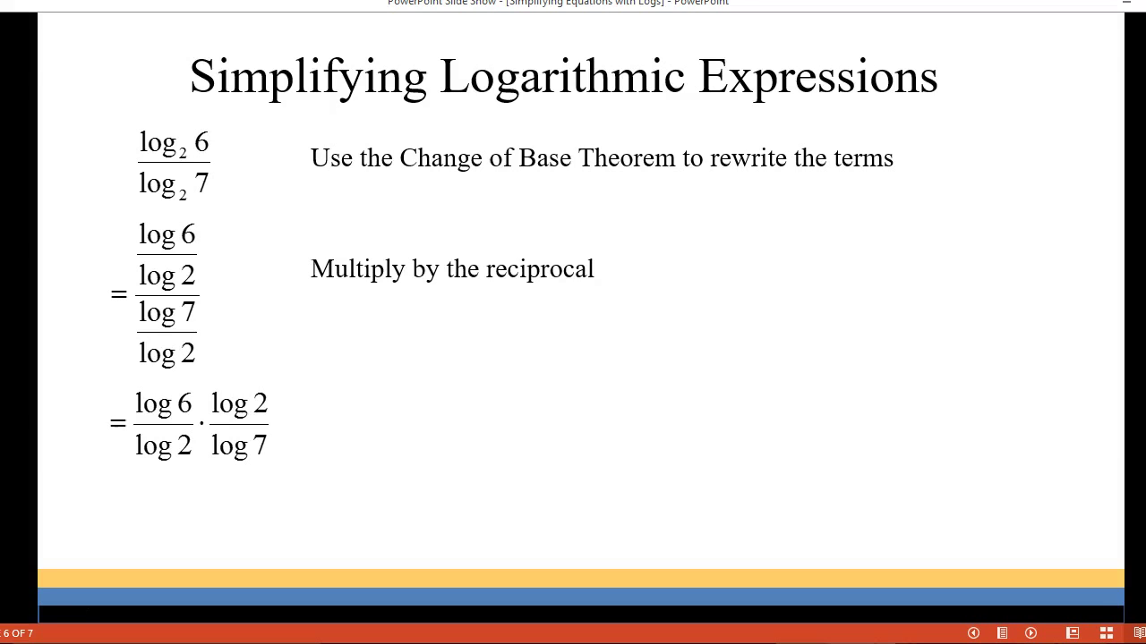
key("Right")
key("Right")
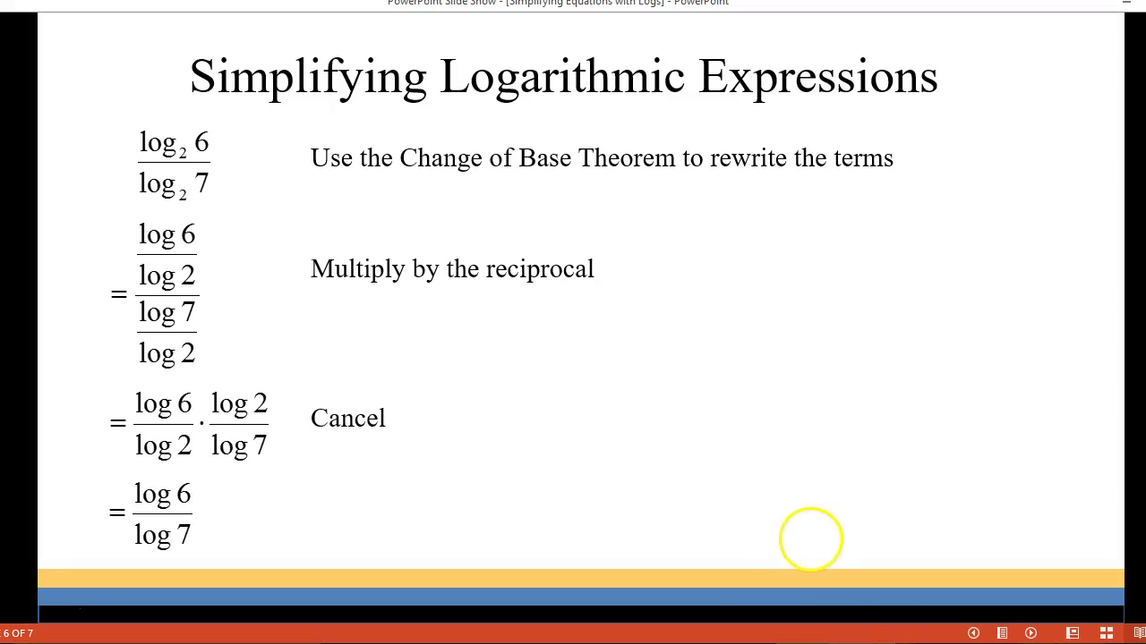
key("alt+Tab")
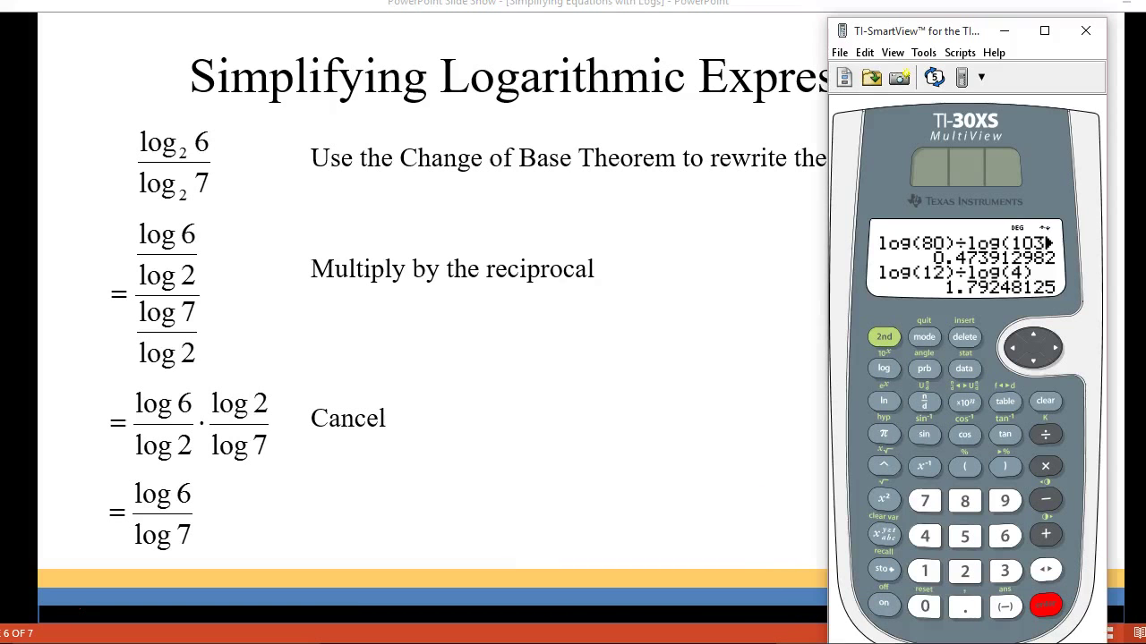
Compute log(6)÷log(7) = 0.920782221, then reveal the slide's ≈ 0.921 answer
left_click(1034, 400)
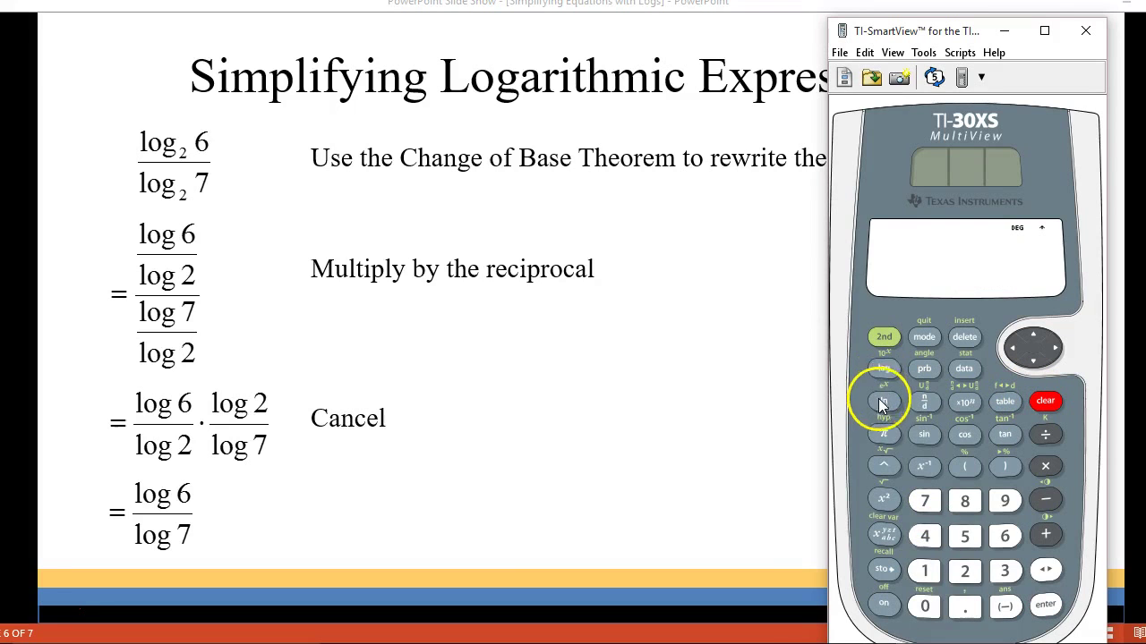
left_click(883, 368)
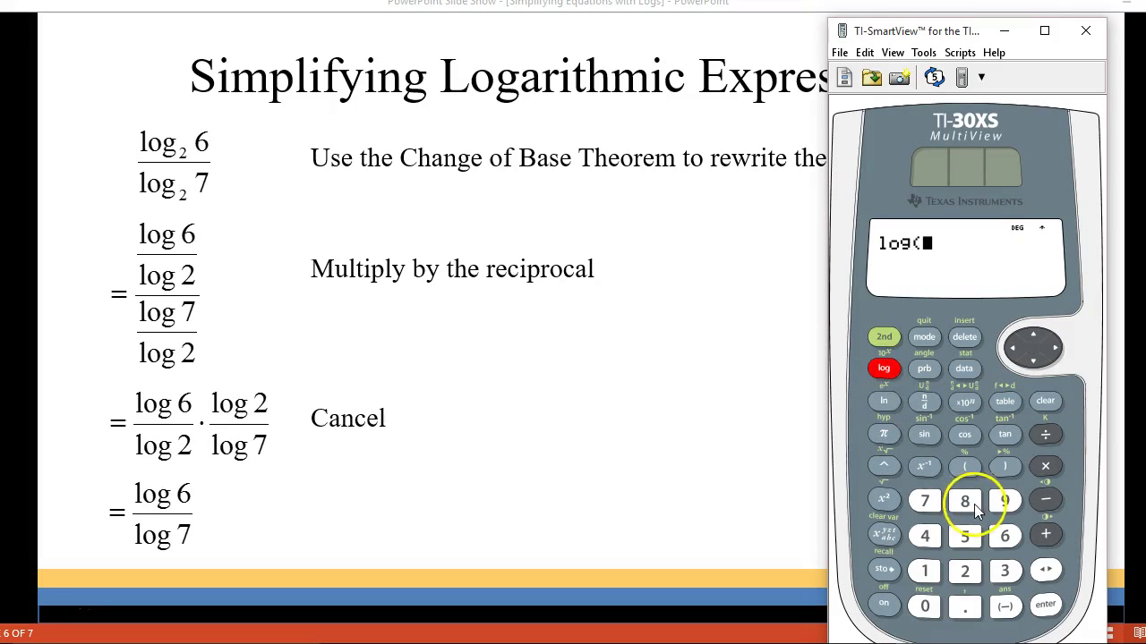
left_click(1004, 537)
left_click(1003, 466)
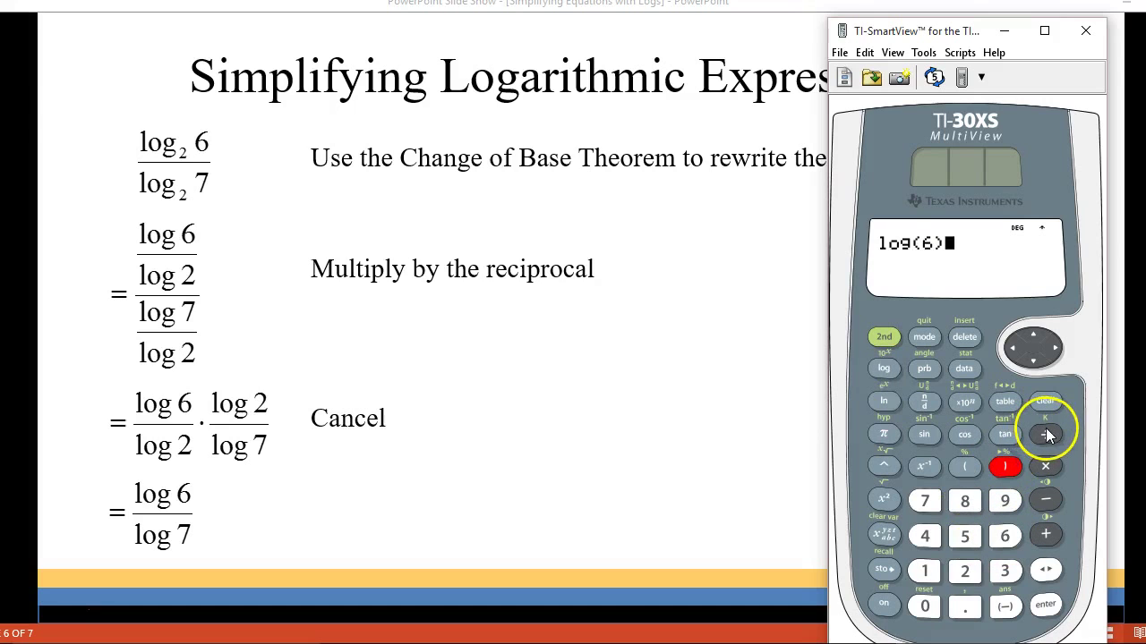
left_click(882, 369)
left_click(924, 501)
left_click(1005, 467)
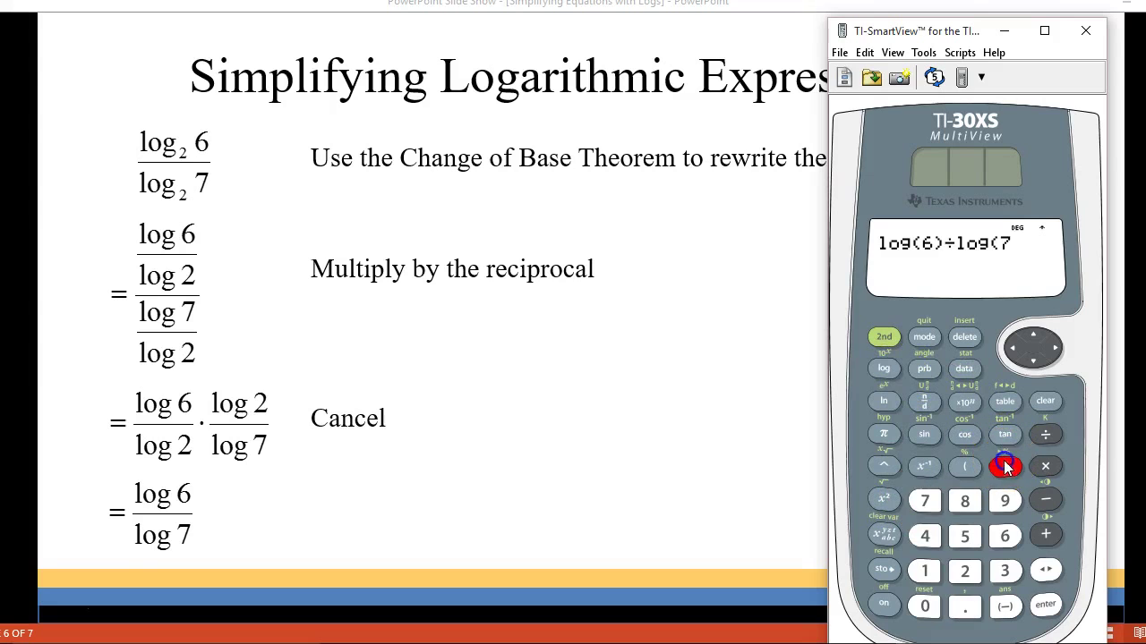
left_click(1044, 608)
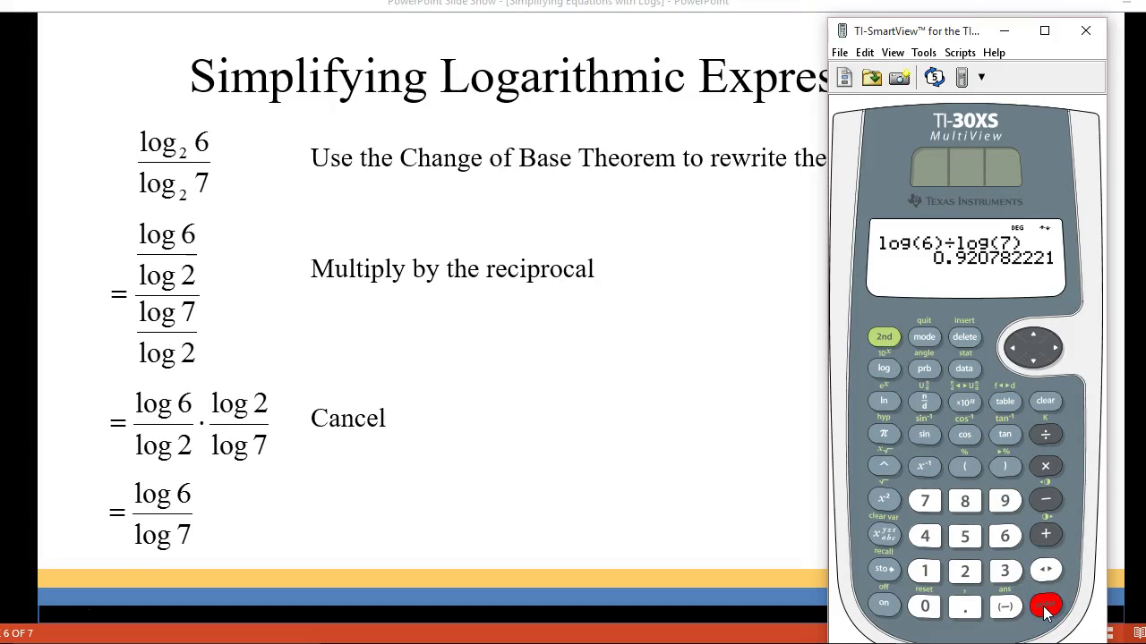
left_click(599, 475)
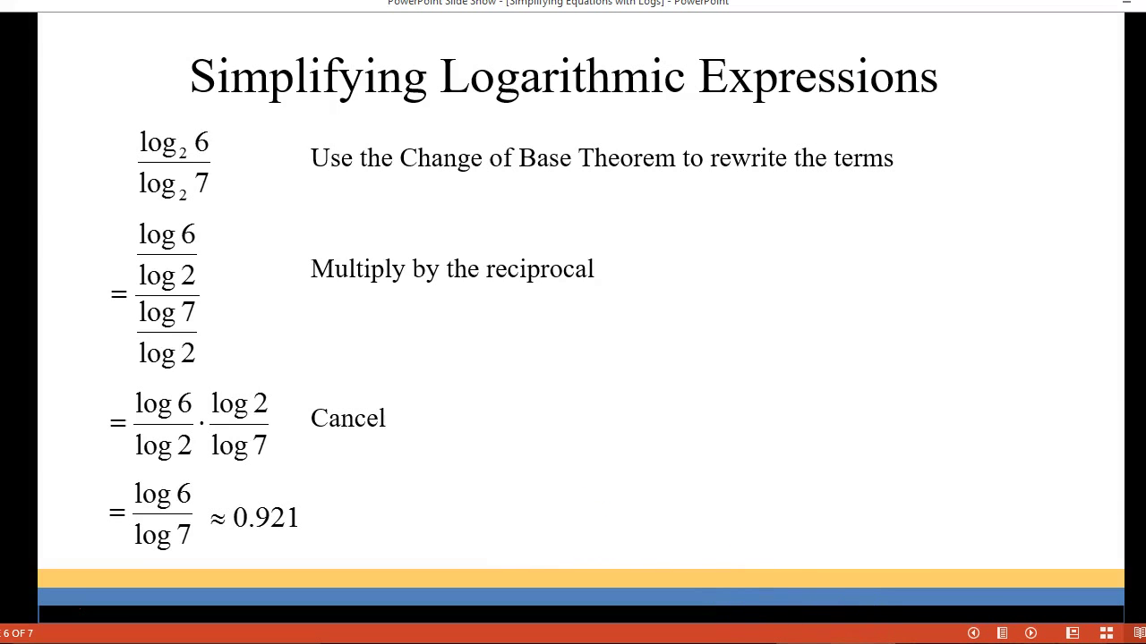
Evaluate ln(6)÷ln(7) on the TI-30XS emulator, getting 0.920782221, then return to slide 6
key("alt+Tab")
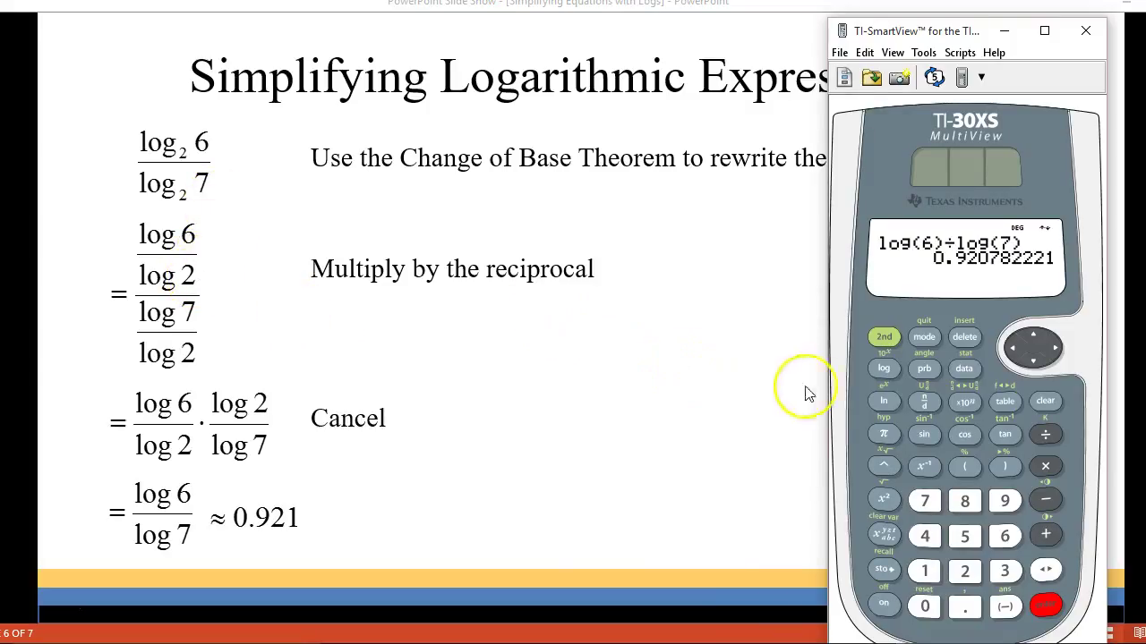
left_click(881, 404)
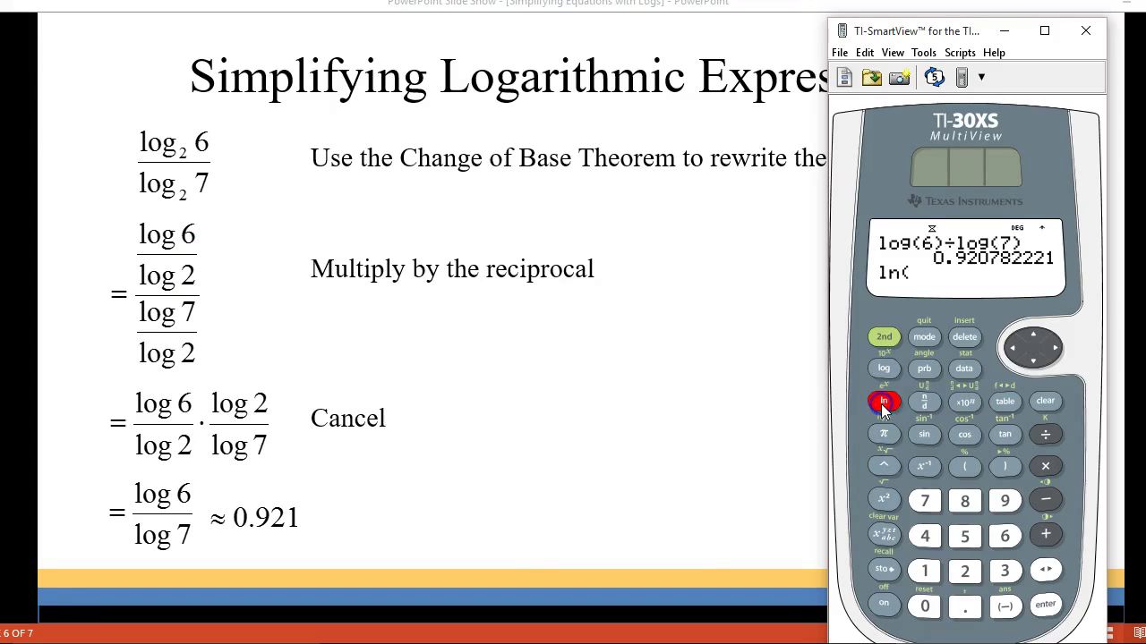
left_click(1005, 536)
left_click(1003, 465)
left_click(1045, 435)
left_click(883, 402)
left_click(927, 504)
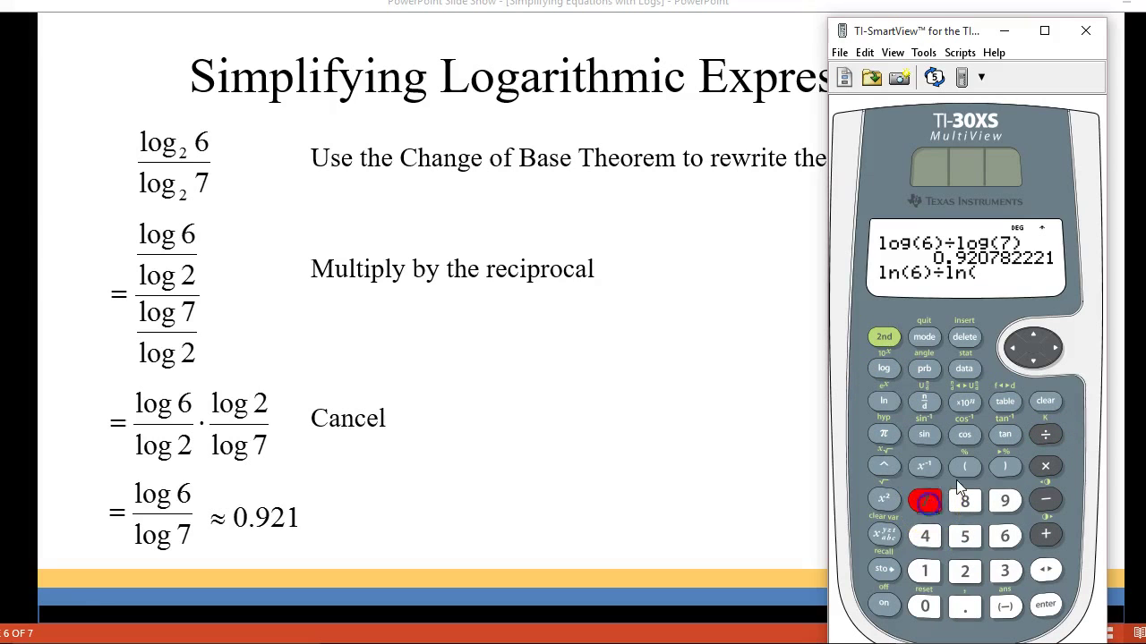
left_click(1004, 465)
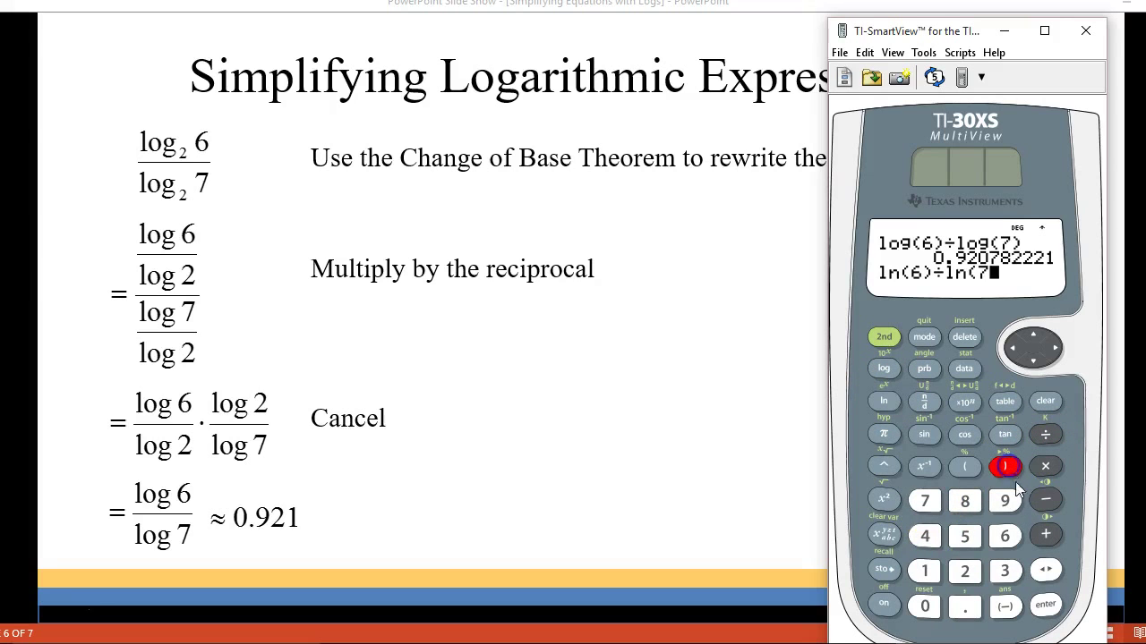
left_click(1045, 605)
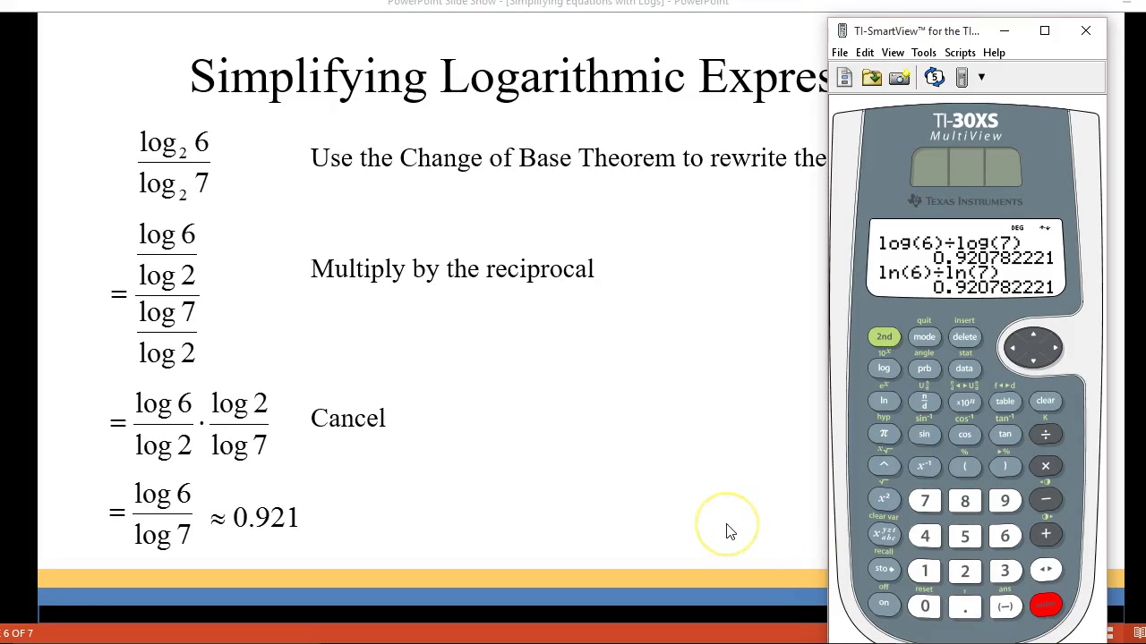
left_click(583, 472)
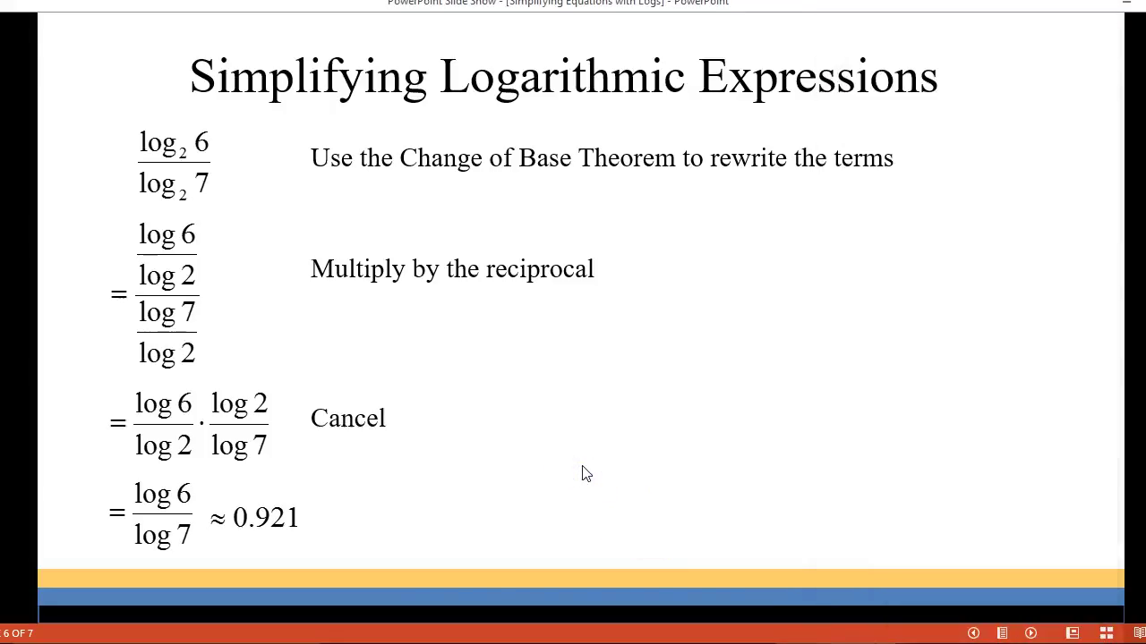
Advance to slide 7 and play the Power Property, Quotient Property and Change of Base builds
key("Right")
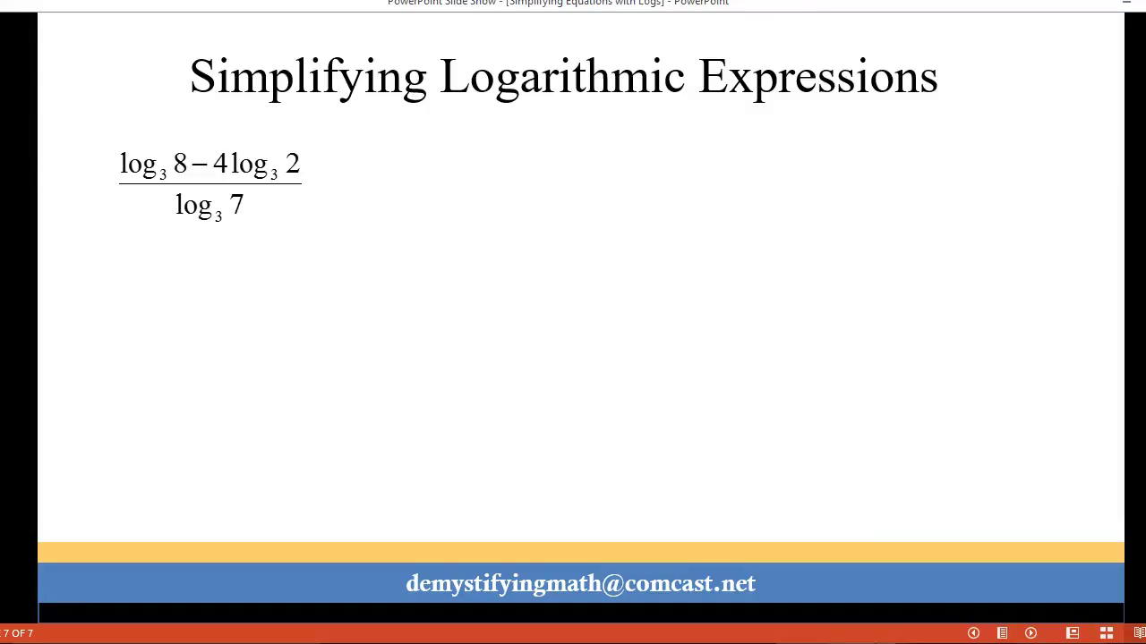
key("Right")
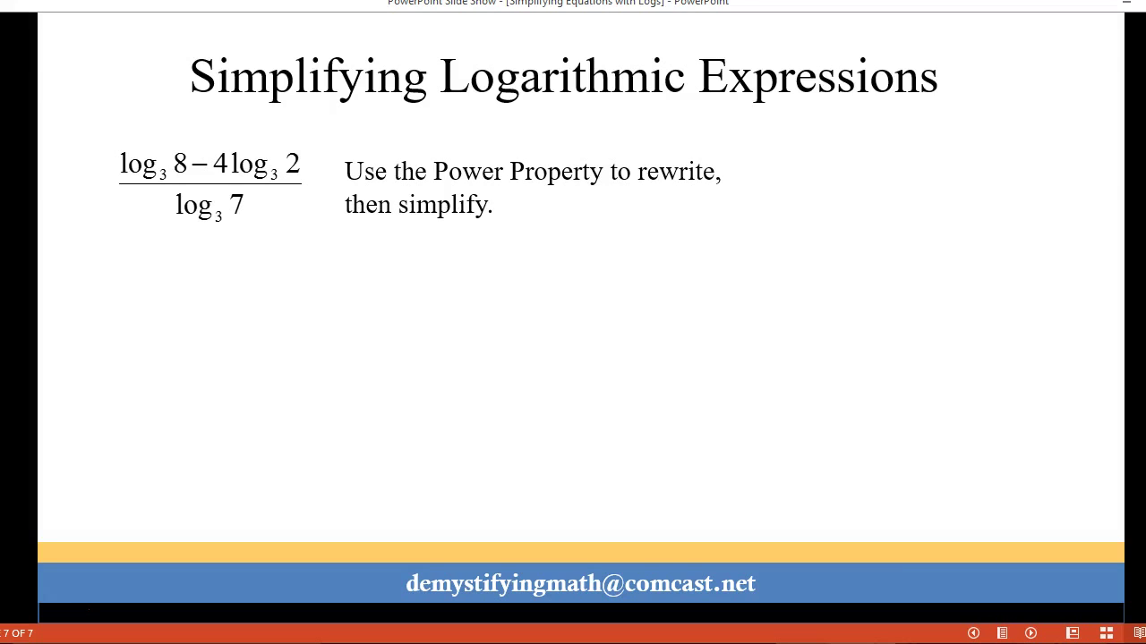
key("Right")
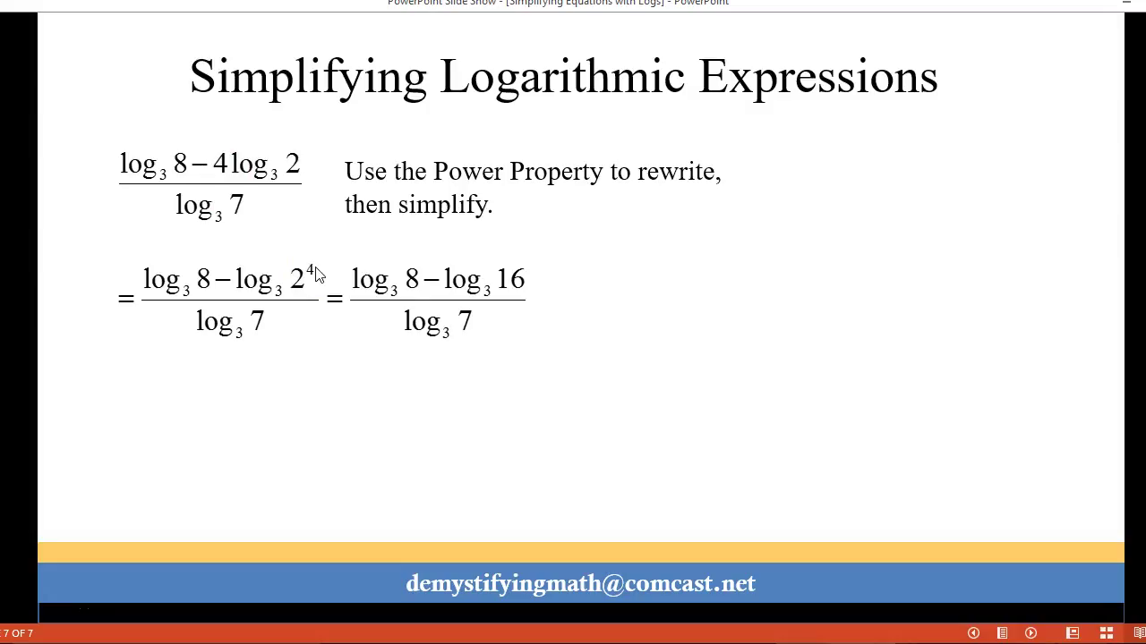
key("Right")
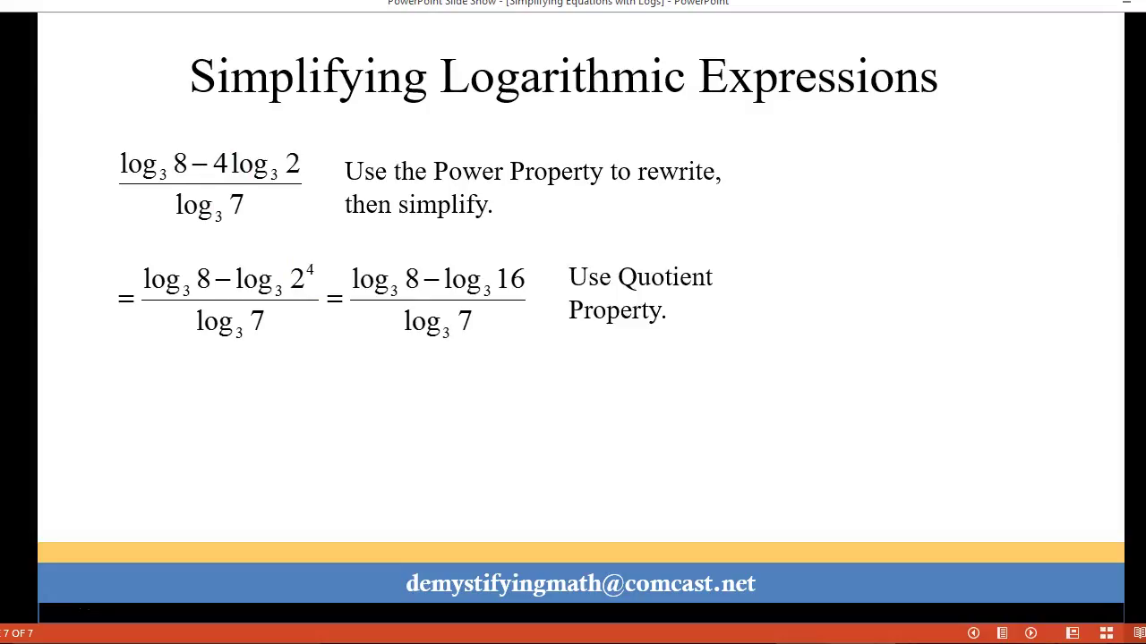
key("Right")
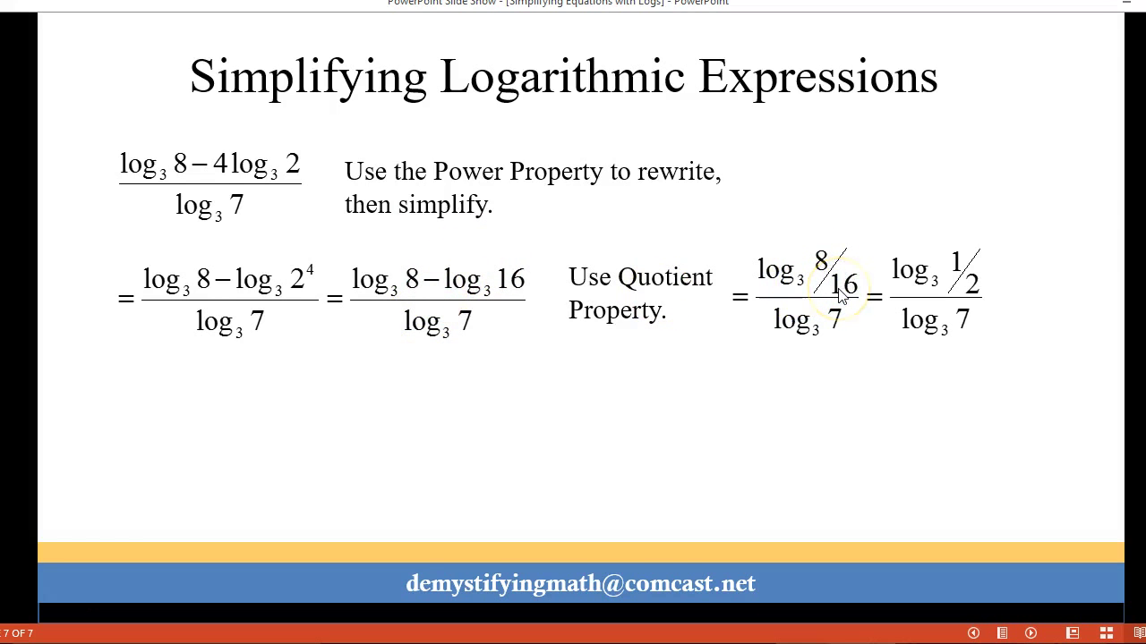
left_click(957, 356)
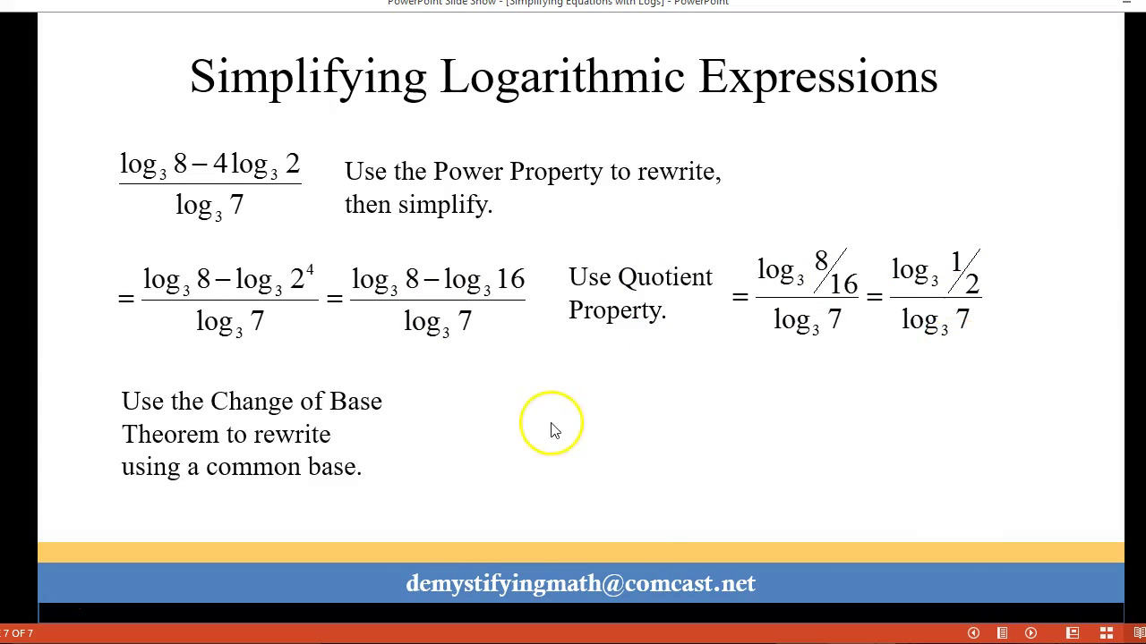
Reveal the natural-log fraction, reciprocal step, −ln 2 / ln 7 and ≈ −0.356, then switch to the calculator
left_click(440, 422)
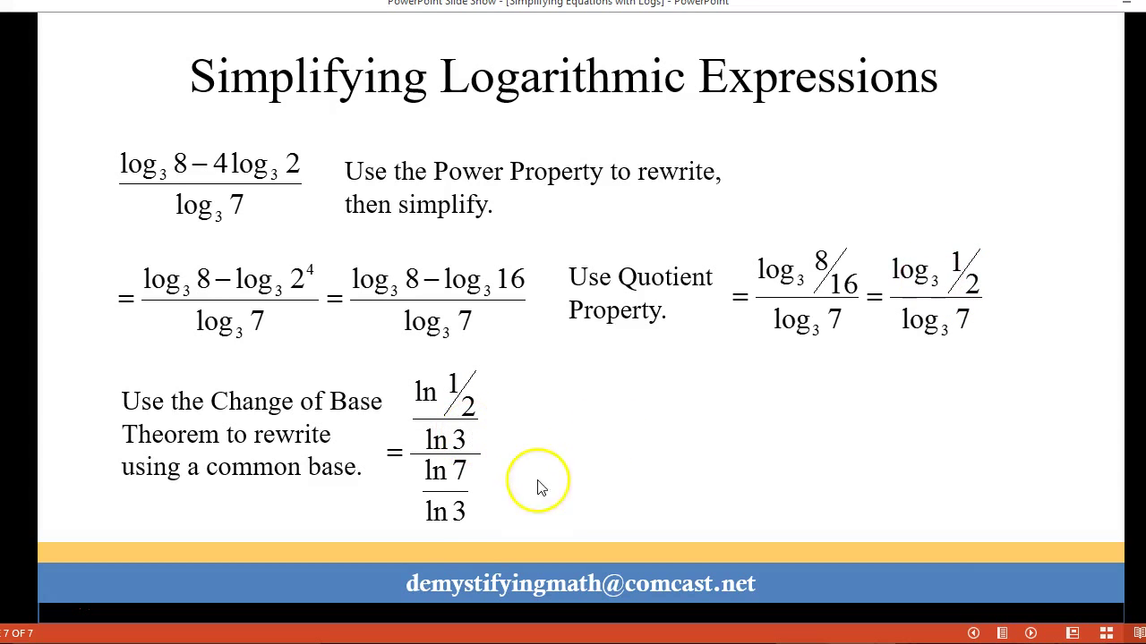
left_click(467, 513)
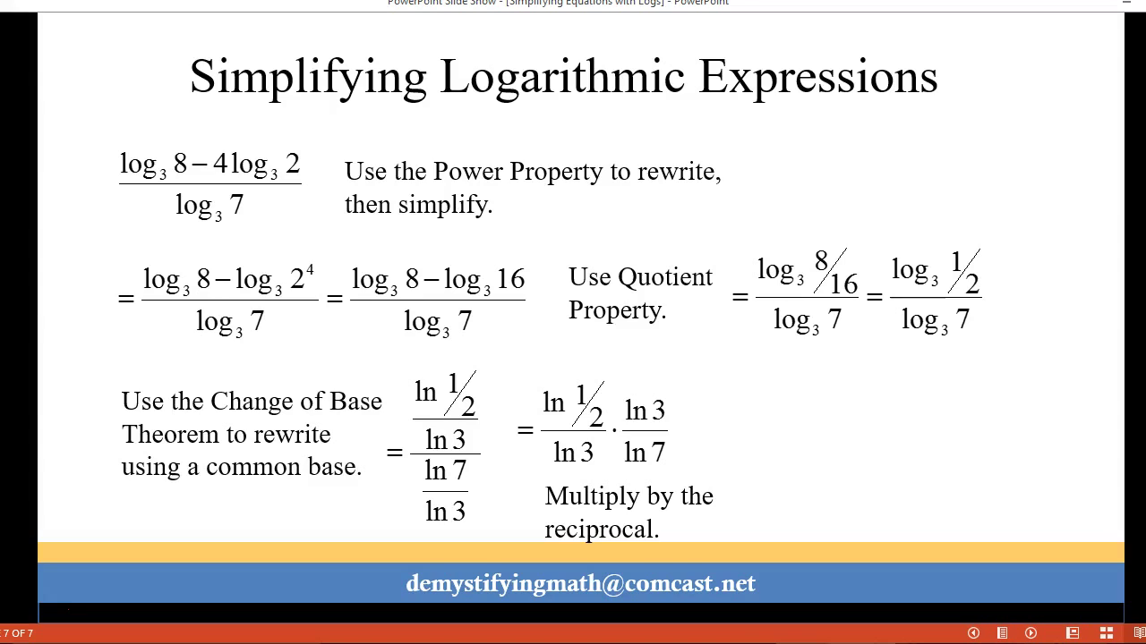
key("space")
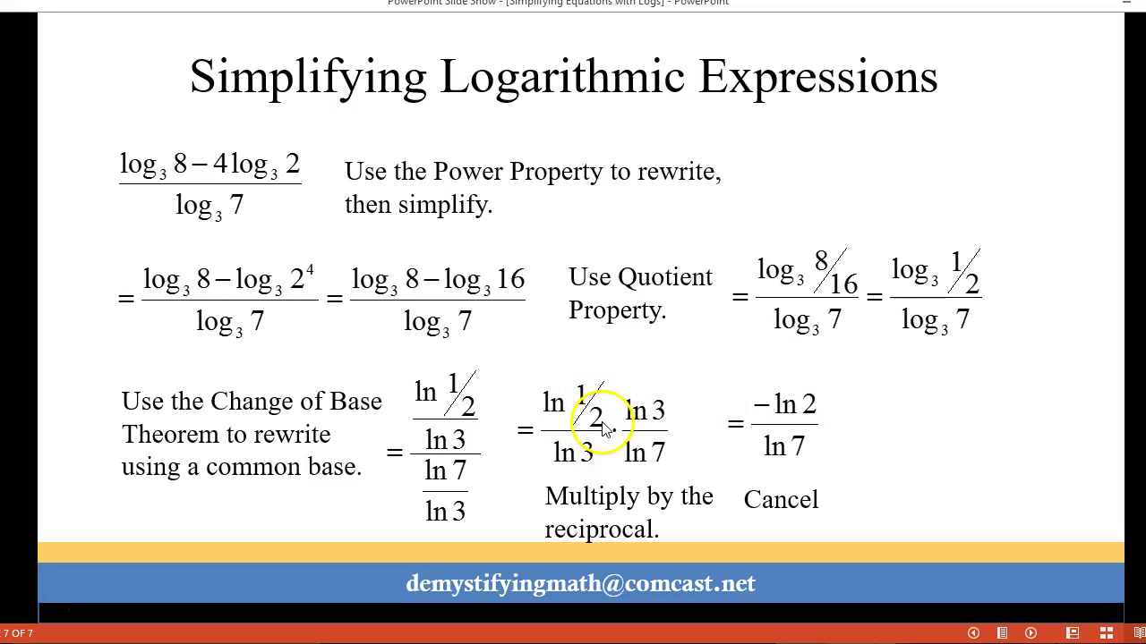
left_click(761, 419)
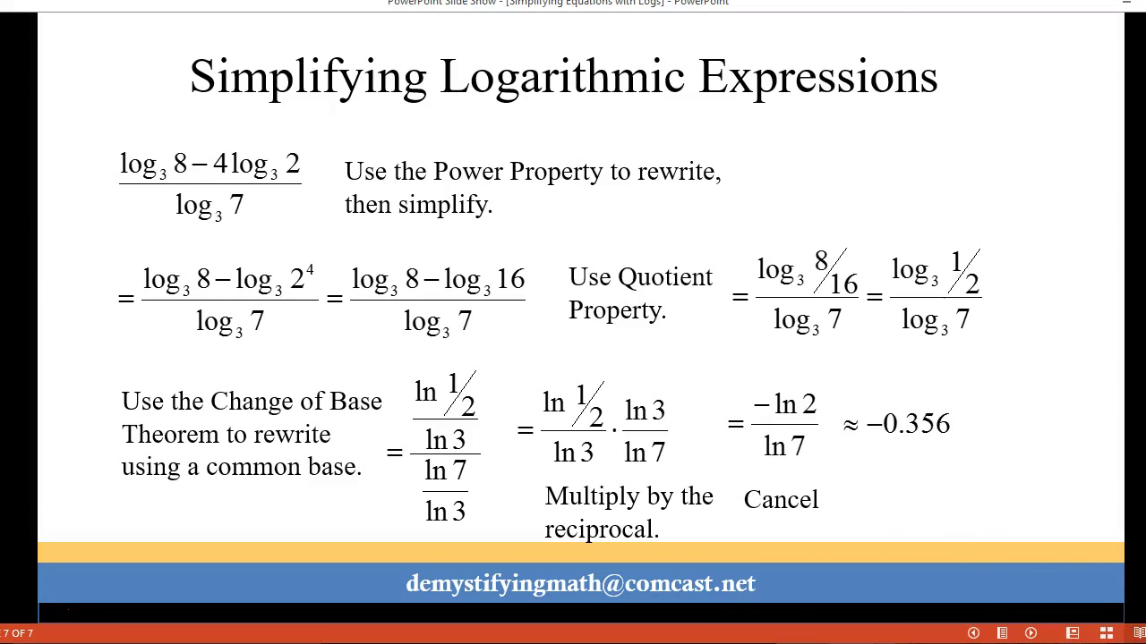
key("alt+Tab")
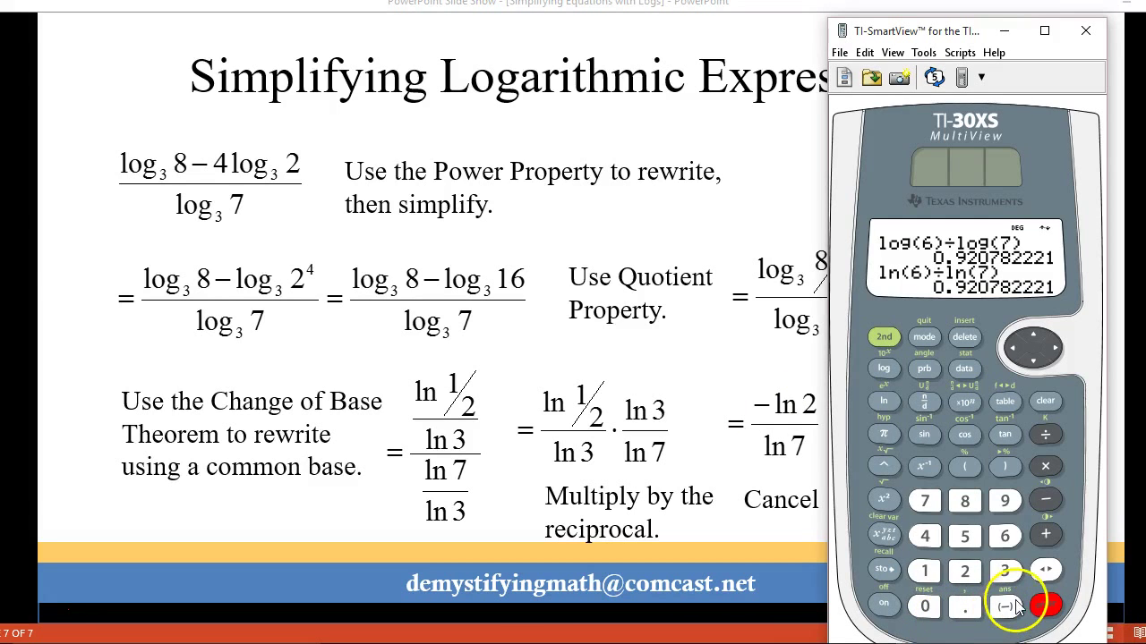
Clear the TI-30XS display and compute −ln(2)÷ln(7) to check the slide's −0.356
left_click(1045, 400)
left_click(1005, 606)
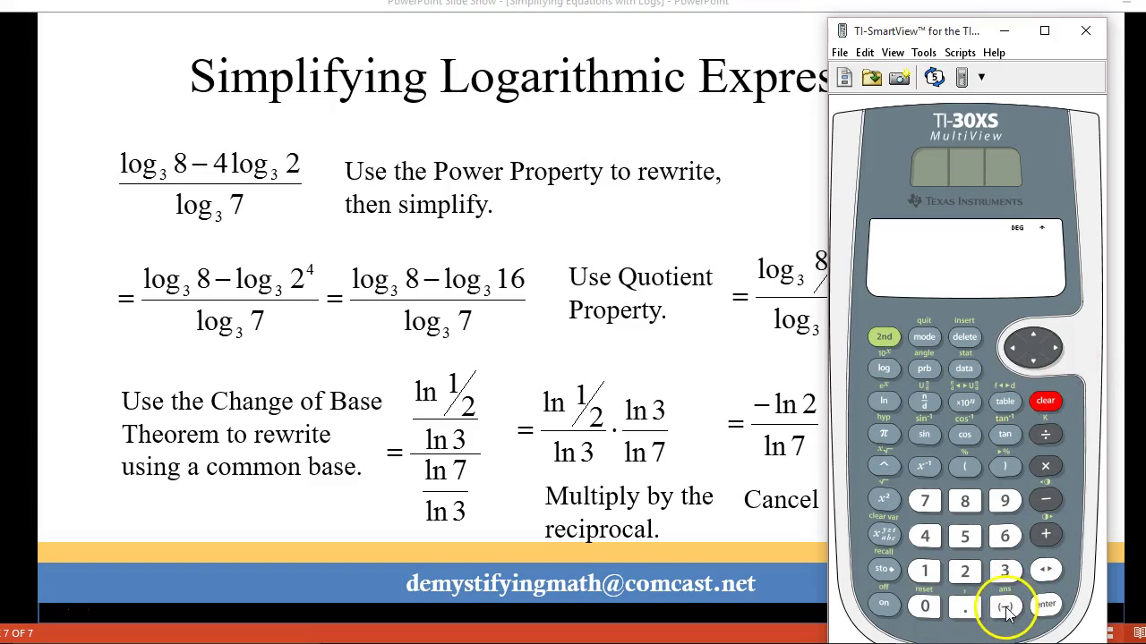
left_click(886, 402)
left_click(966, 572)
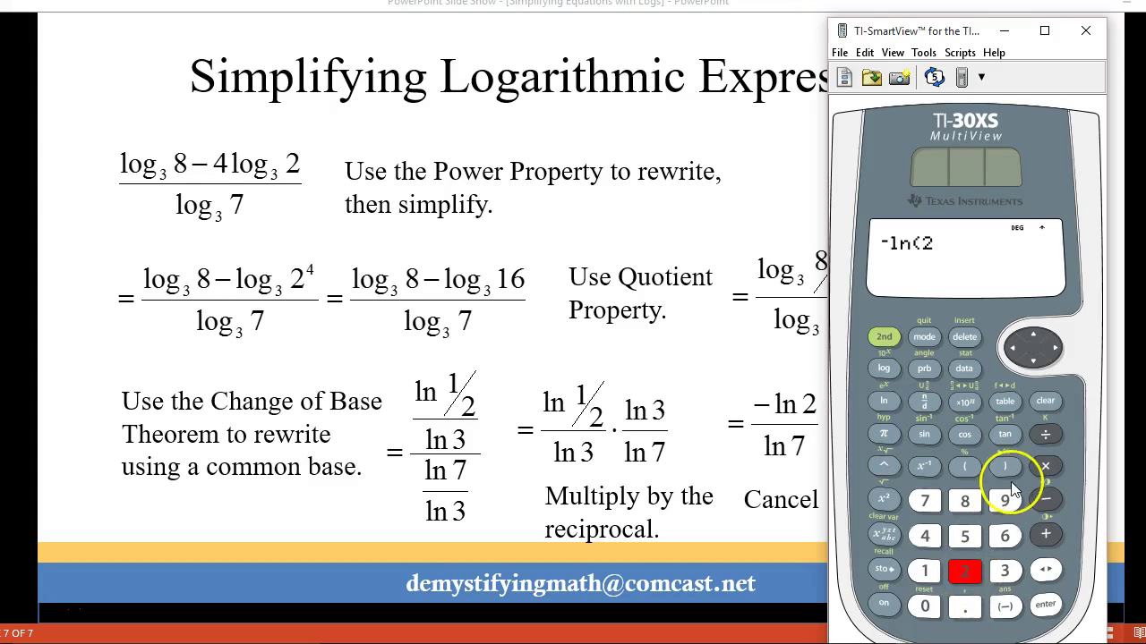
left_click(1007, 469)
left_click(1039, 435)
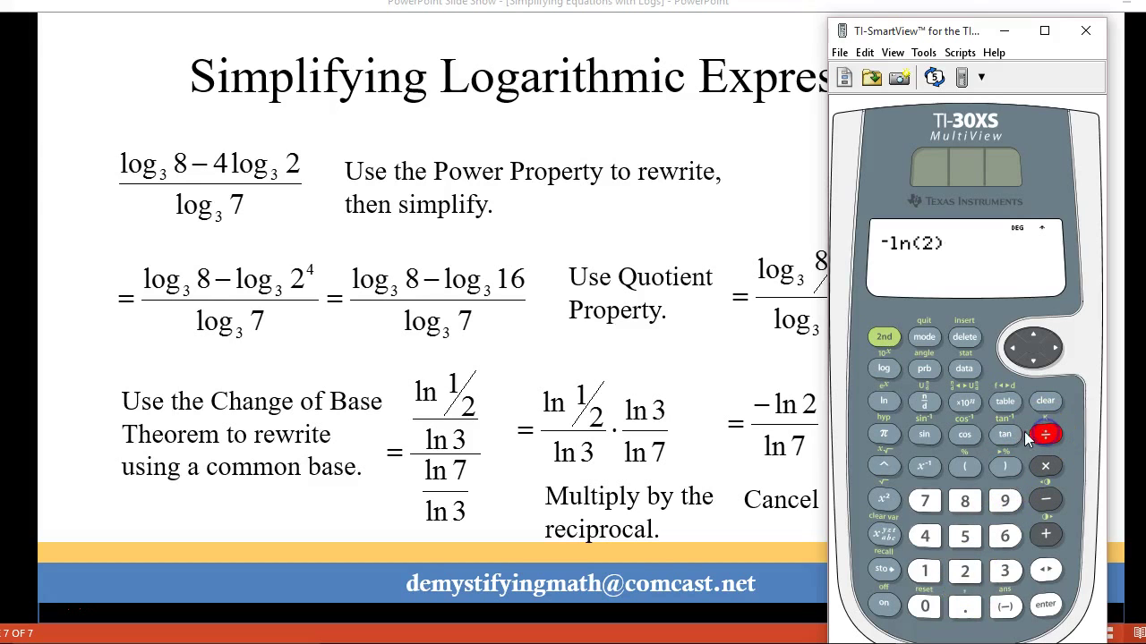
left_click(882, 403)
left_click(926, 502)
left_click(1009, 464)
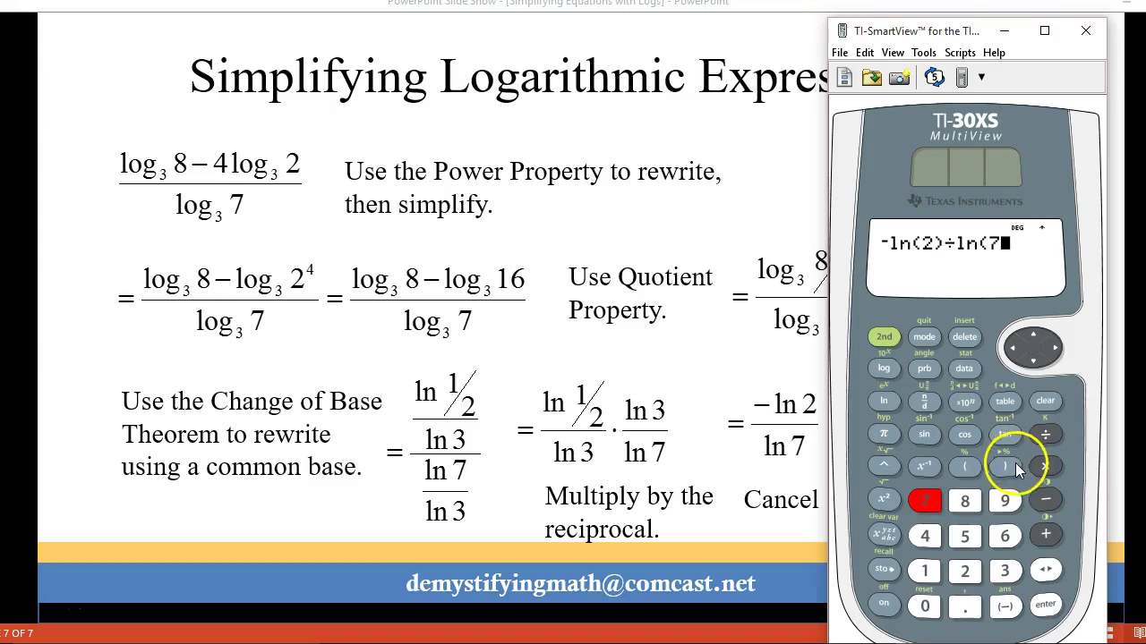
left_click(1045, 607)
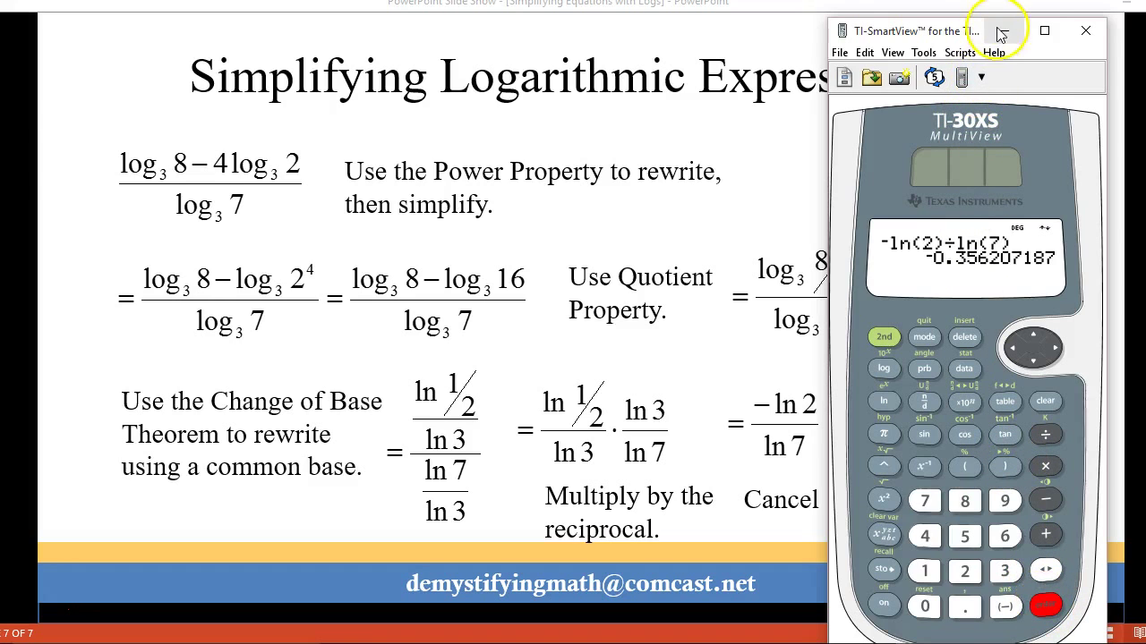